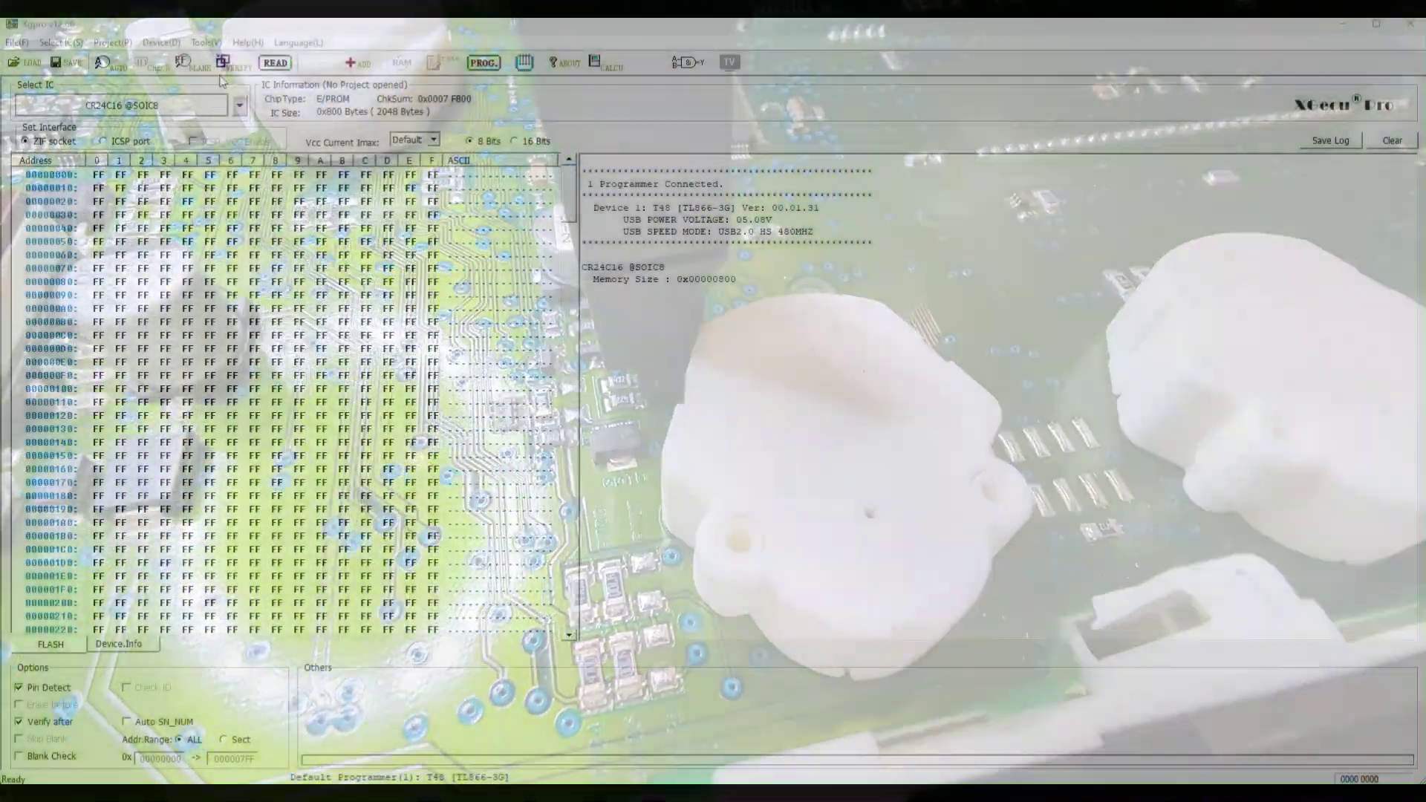
left_click(185, 112)
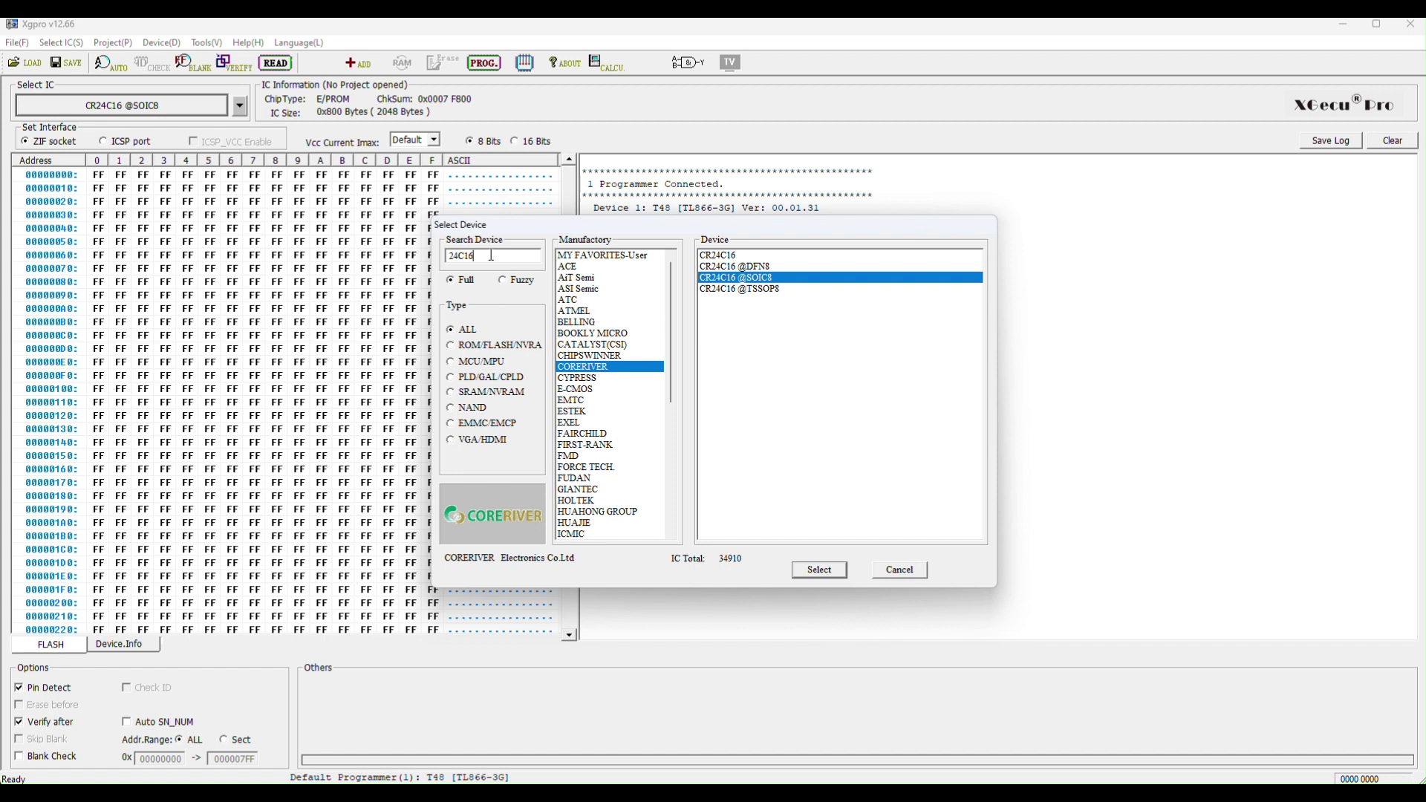
left_click(600, 257)
key("Down")
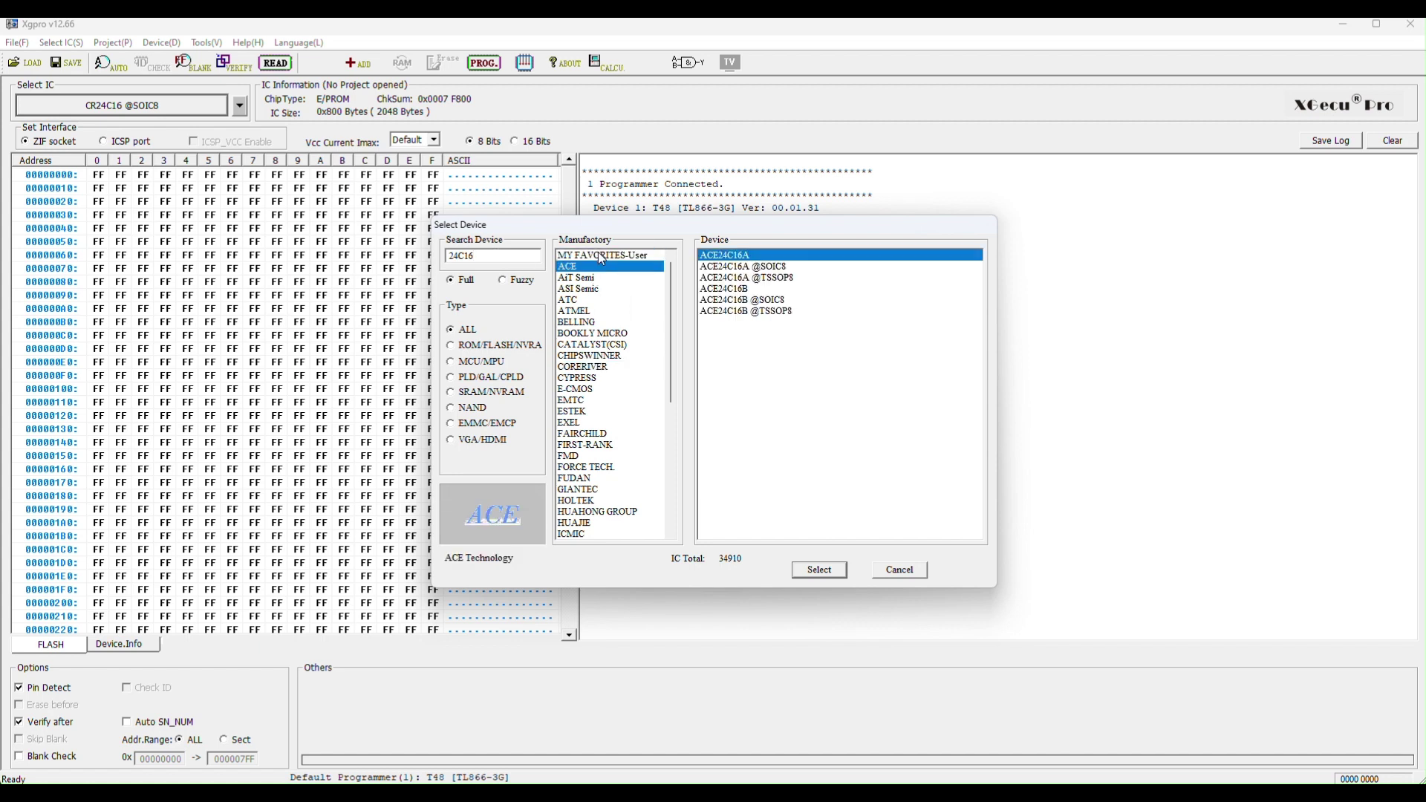
key("Down")
key("Down")
key("Down")
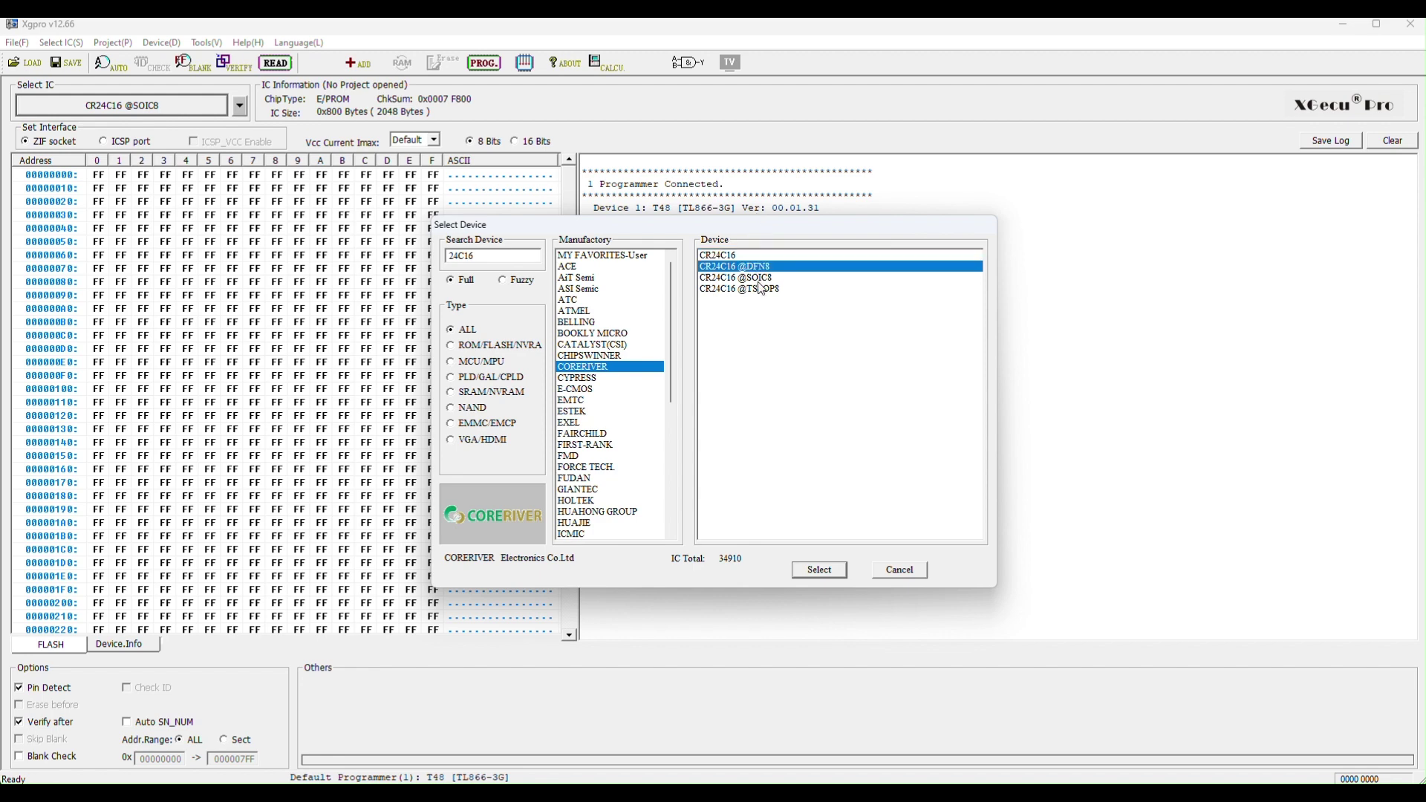
left_click(821, 571)
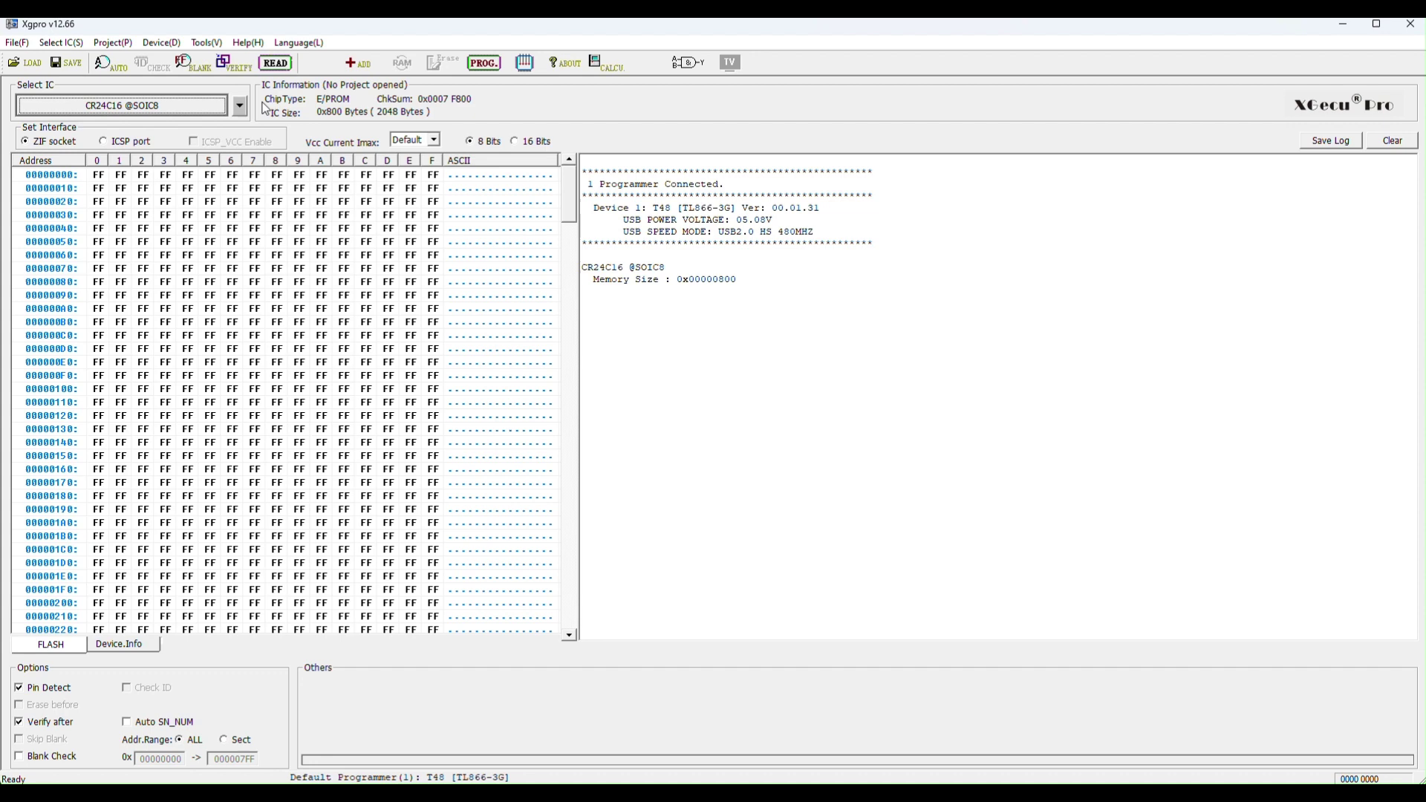
- Read the CR24C16 chip, retrying past bad-pin warnings until it succeeds with checksum 0x00028F27
left_click(274, 63)
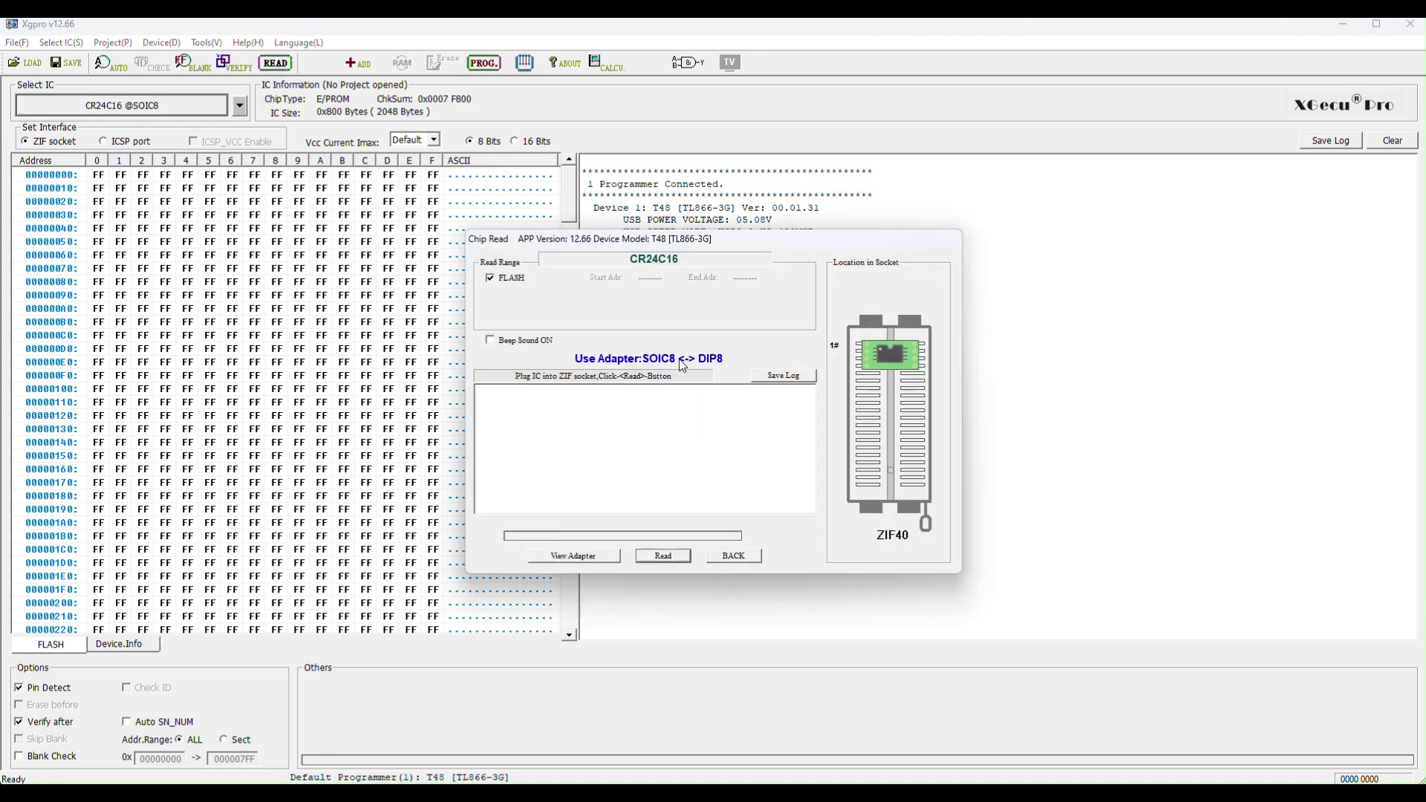
left_click(586, 554)
left_click(962, 259)
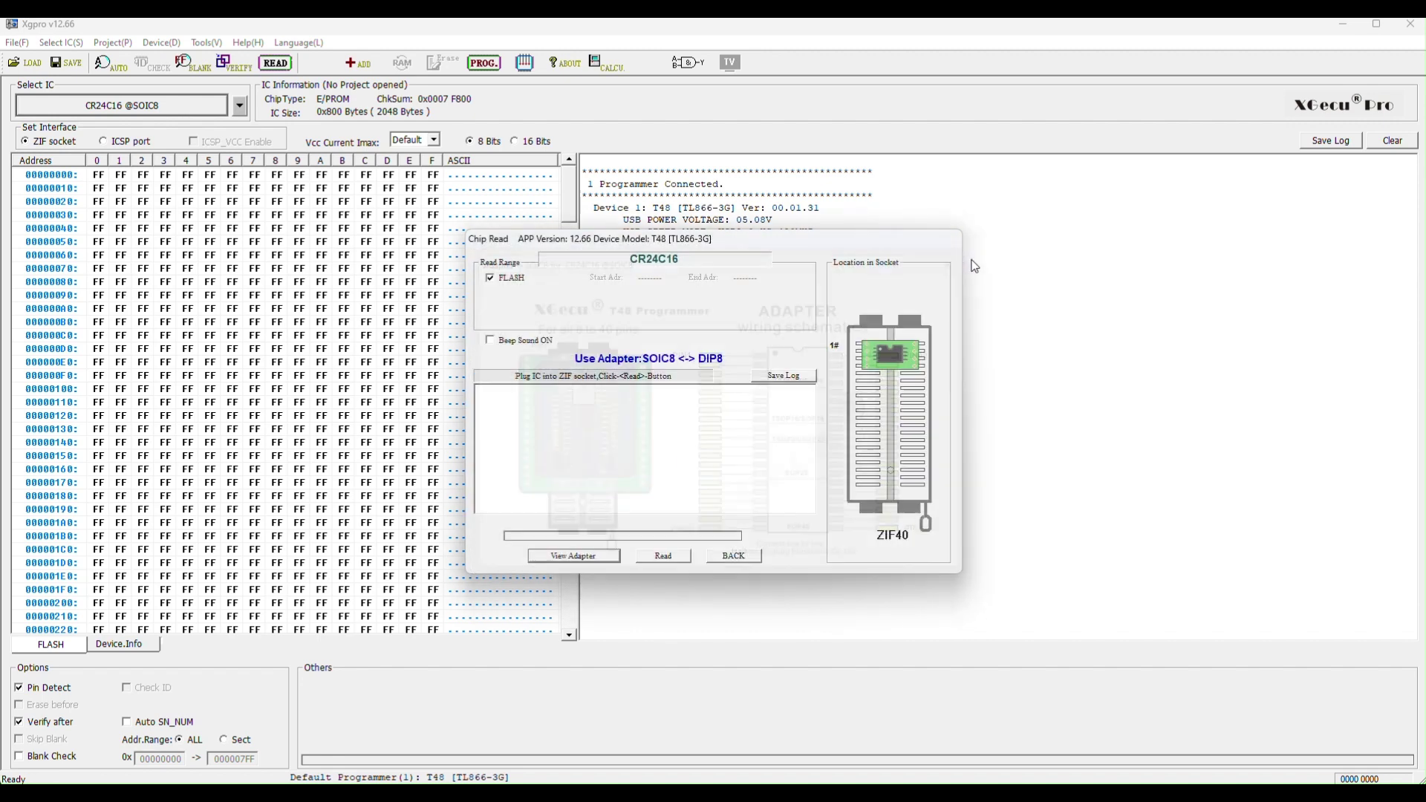
left_click(663, 556)
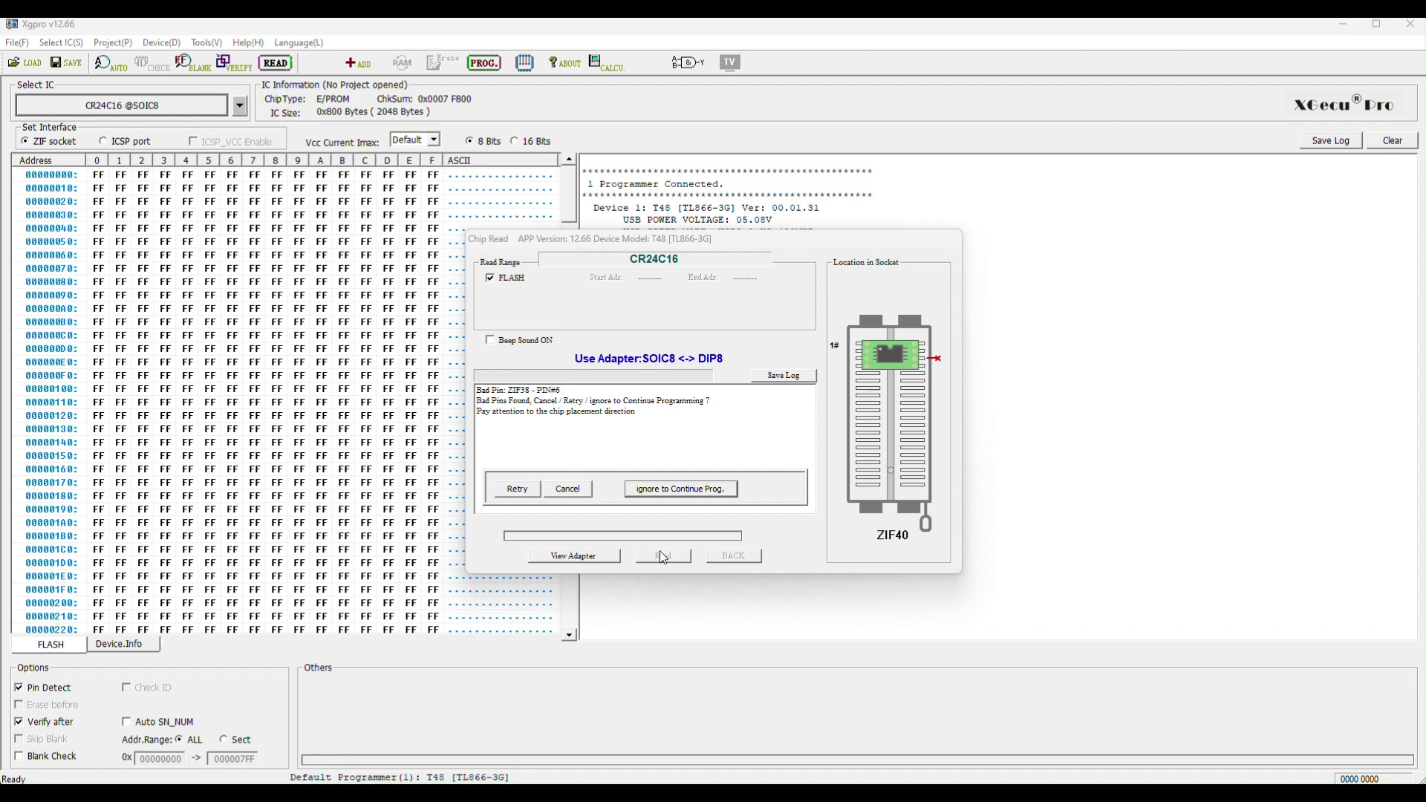
left_click(514, 490)
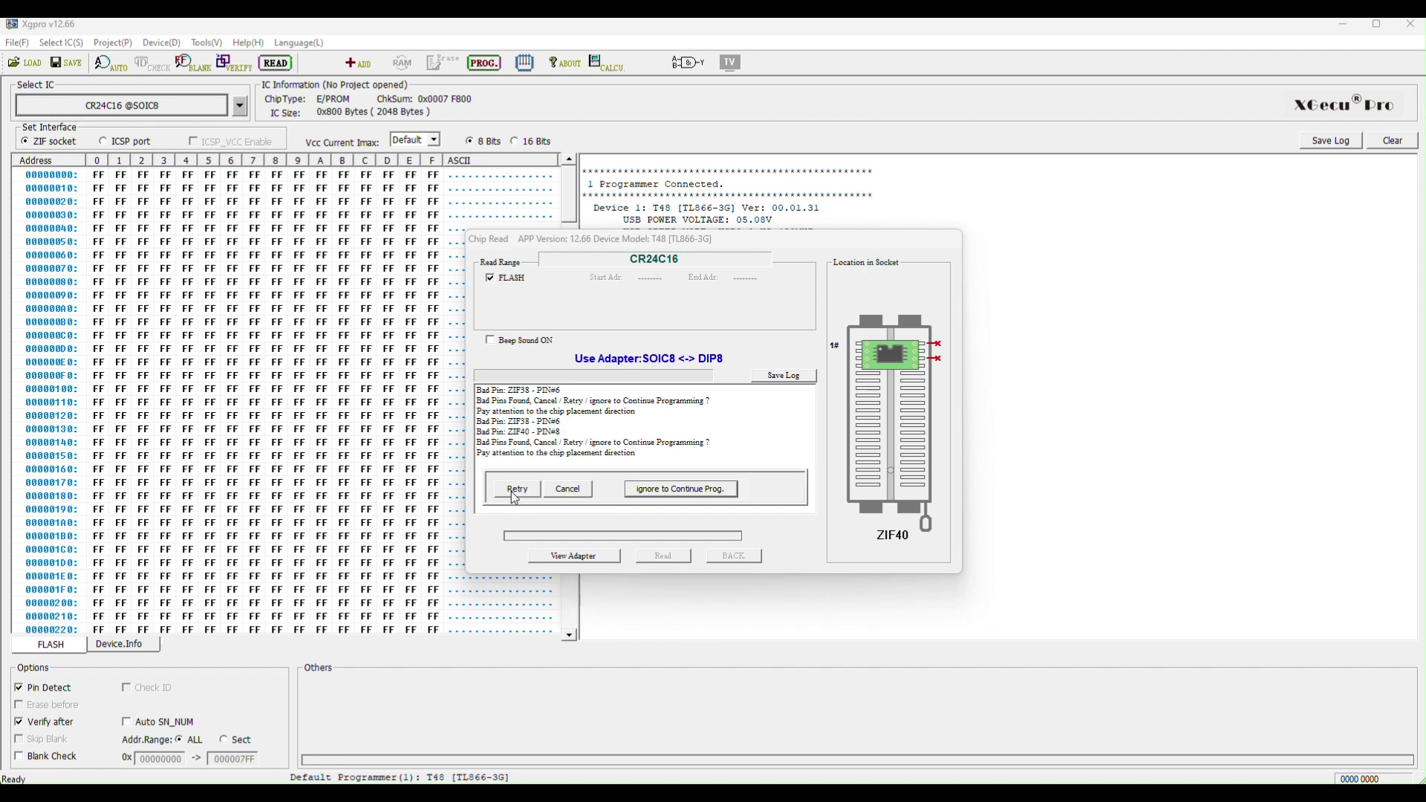
left_click(512, 491)
left_click(512, 491)
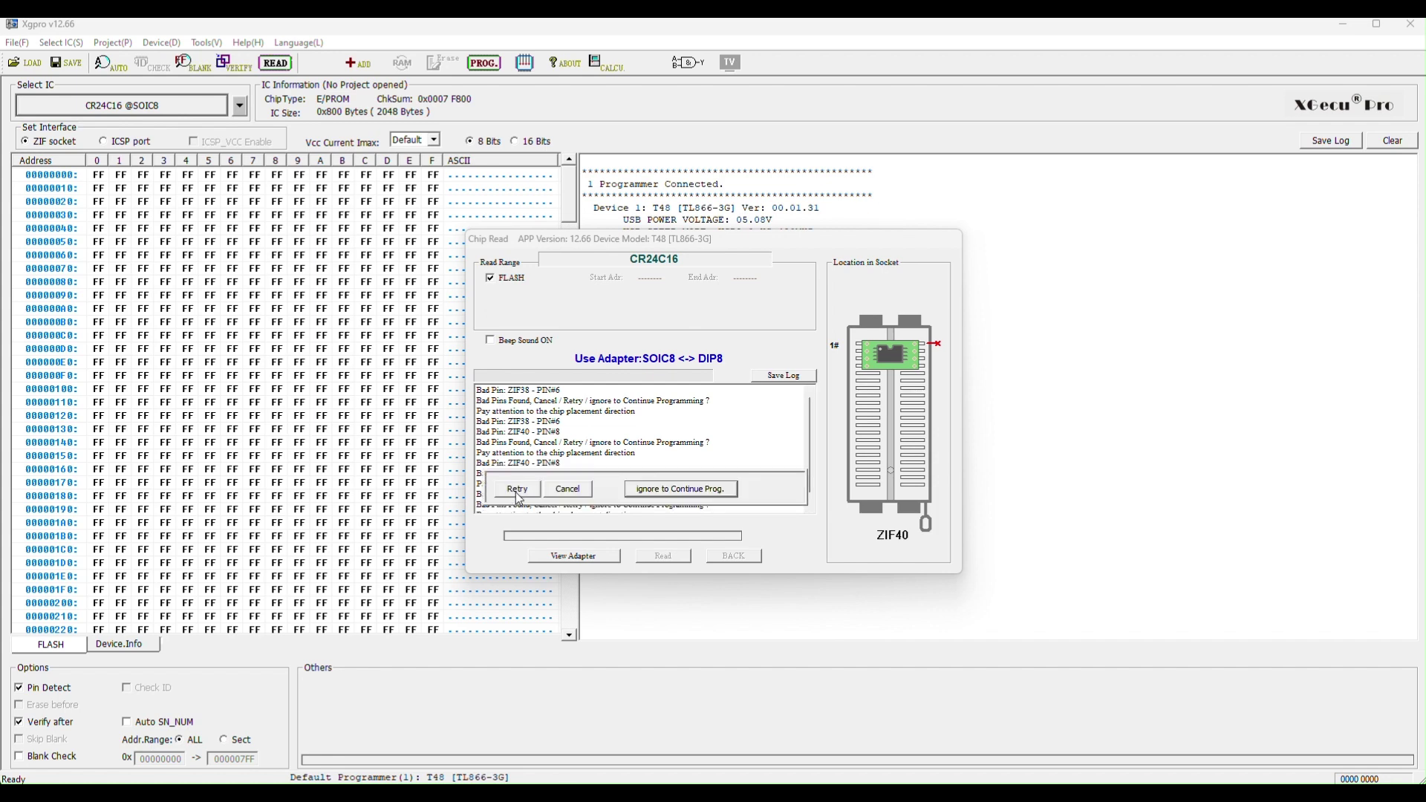
left_click(562, 492)
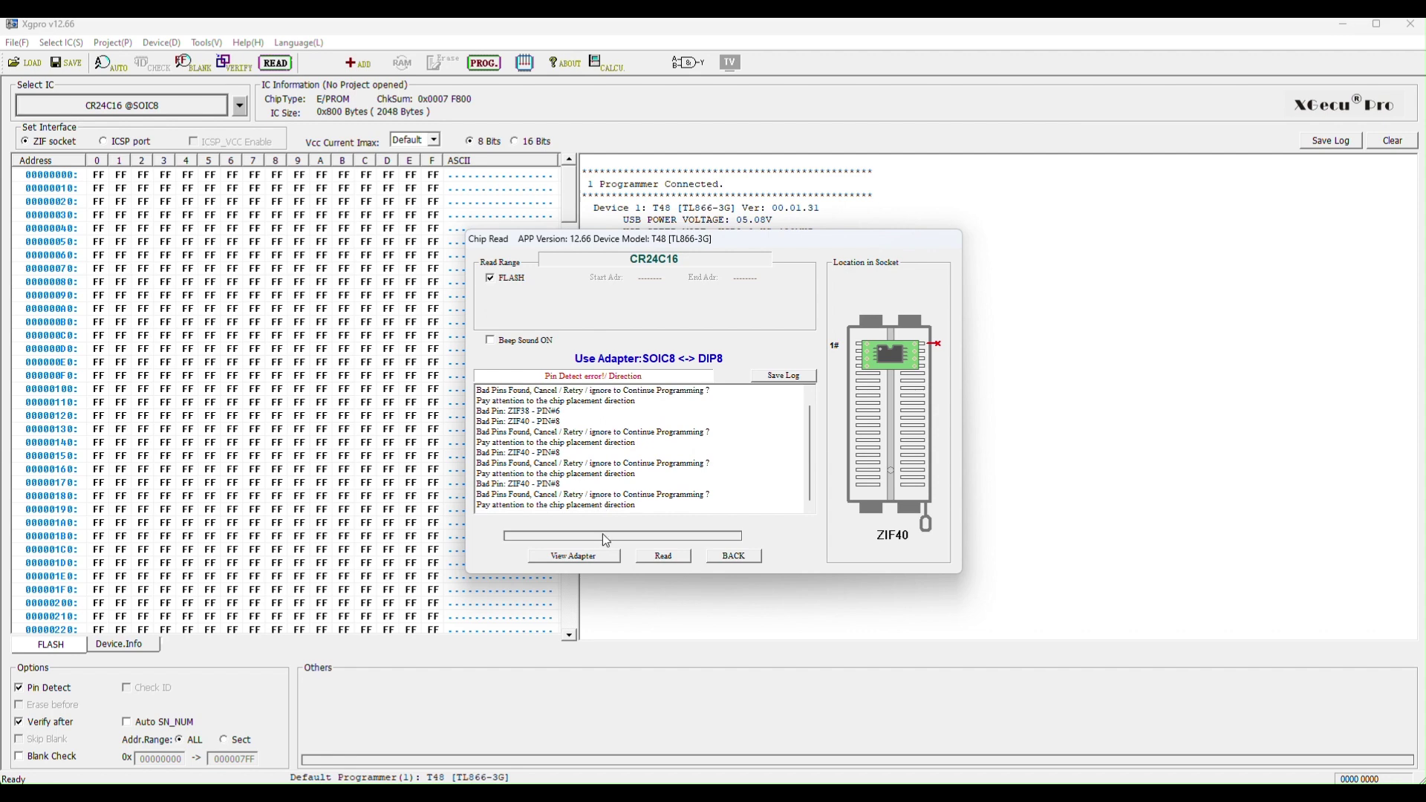
left_click(666, 556)
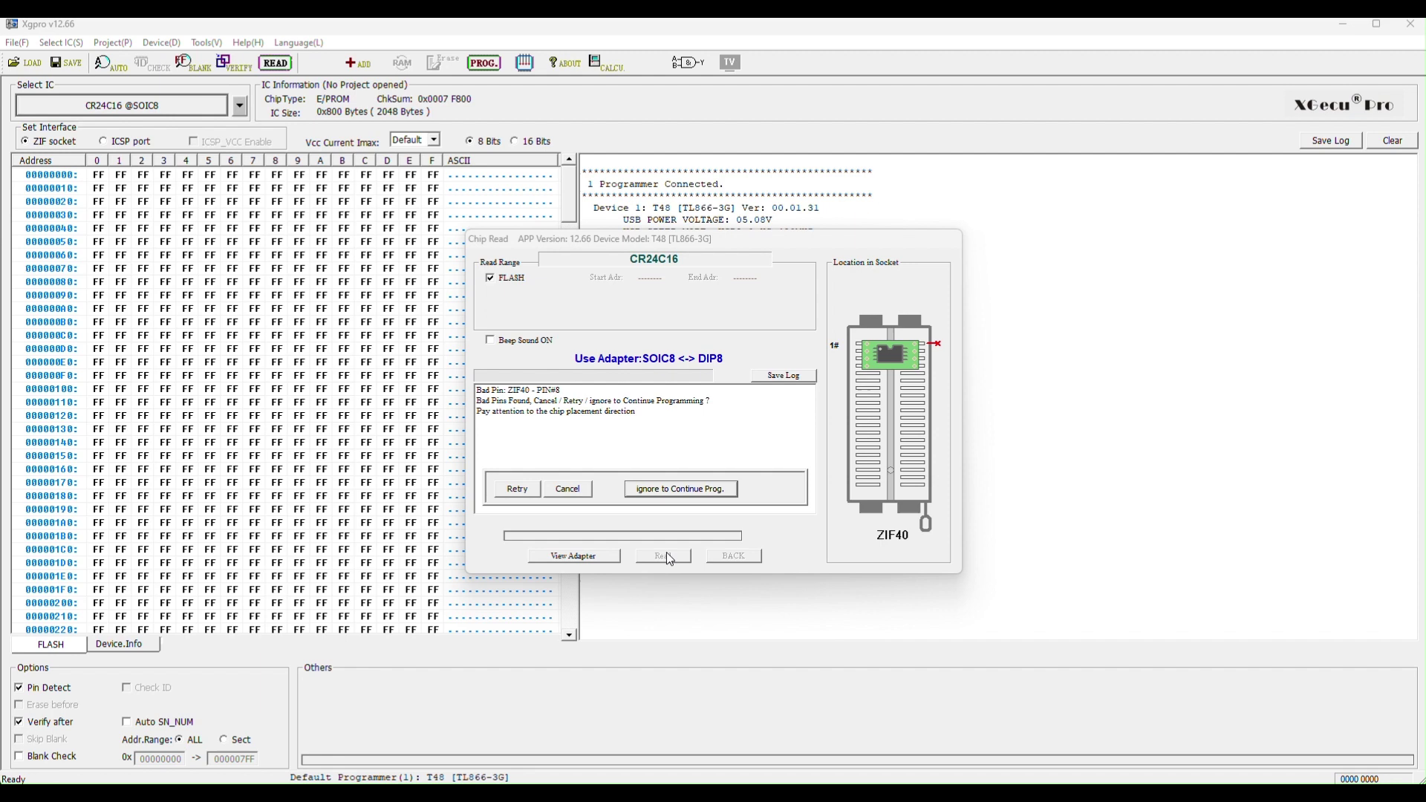
left_click(518, 488)
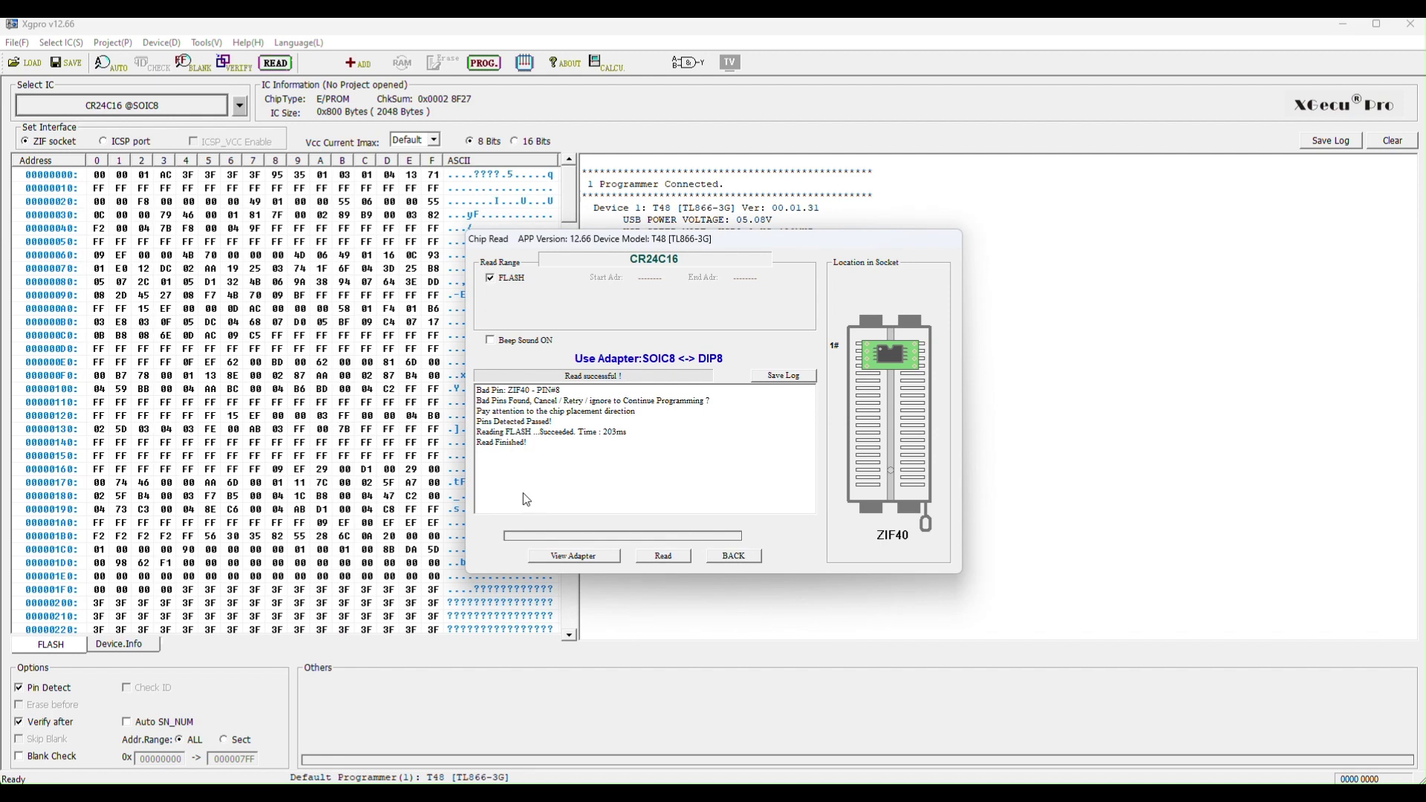
- Close the Chip Read window and browse the CR24C16 data down to address 0x7F0
left_click(749, 555)
scroll(324, 508, "down", 5)
scroll(306, 519, "down", 2)
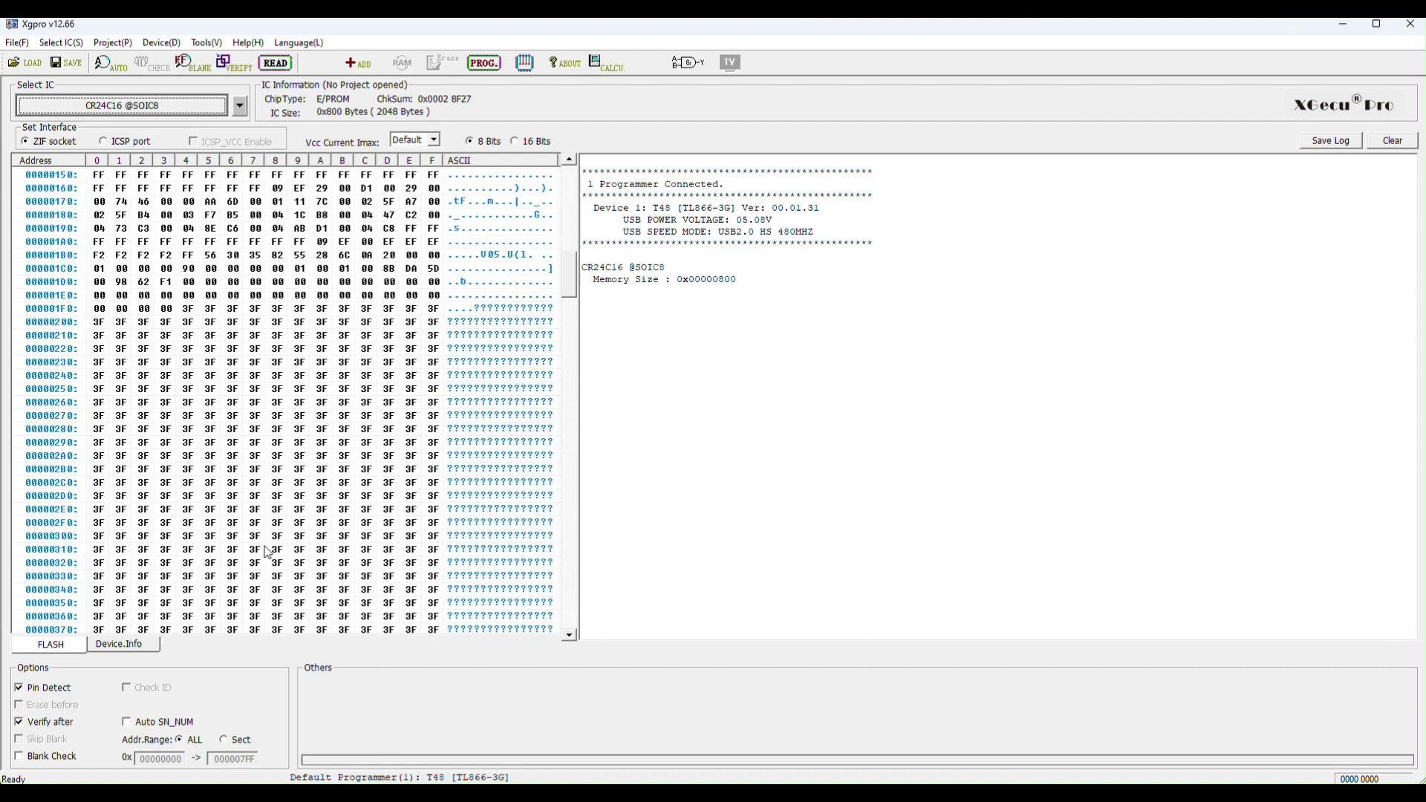
scroll(290, 535, "down", 5)
scroll(268, 552, "down", 3)
scroll(268, 551, "down", 4)
scroll(268, 551, "down", 4)
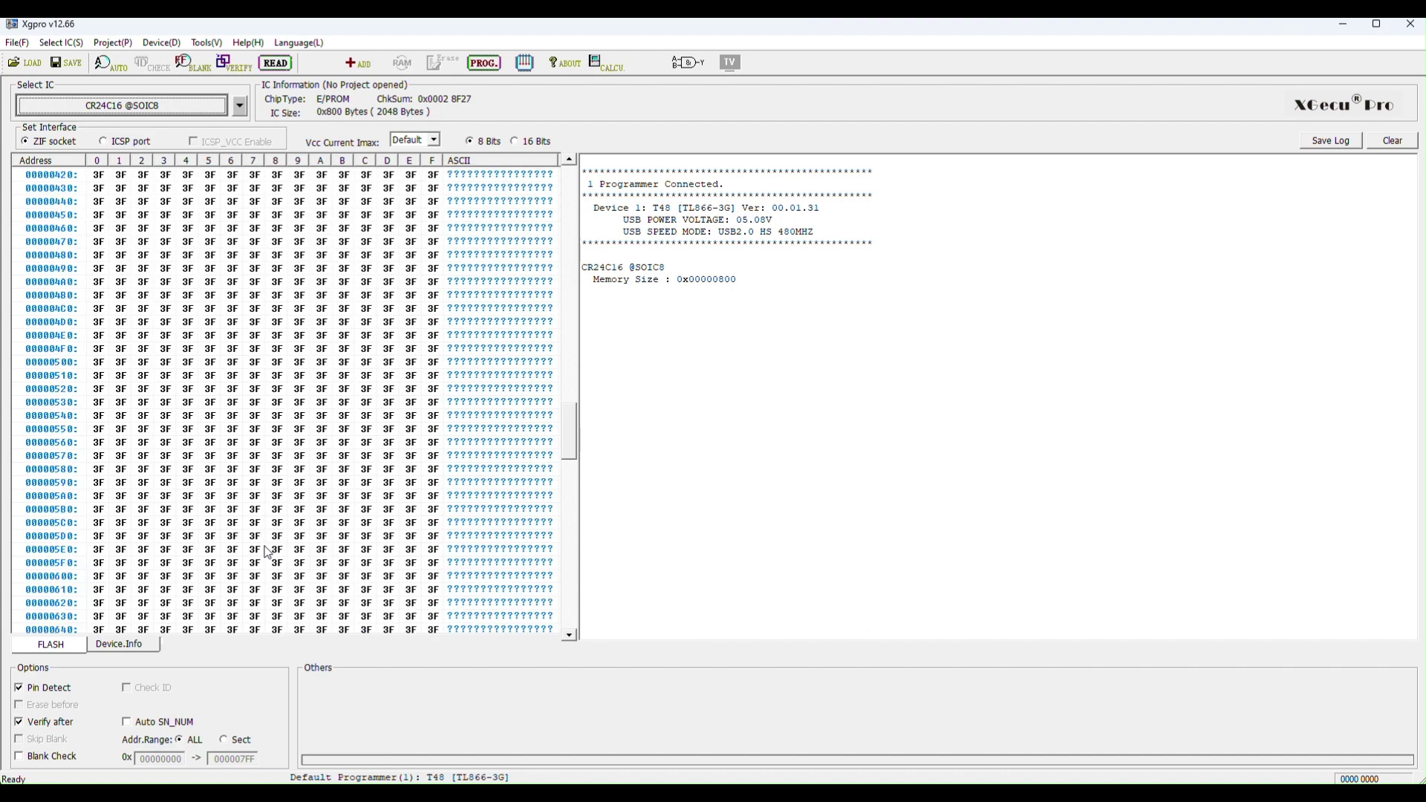
scroll(268, 552, "down", 4)
scroll(268, 551, "down", 3)
scroll(267, 552, "down", 1)
scroll(267, 551, "down", 1)
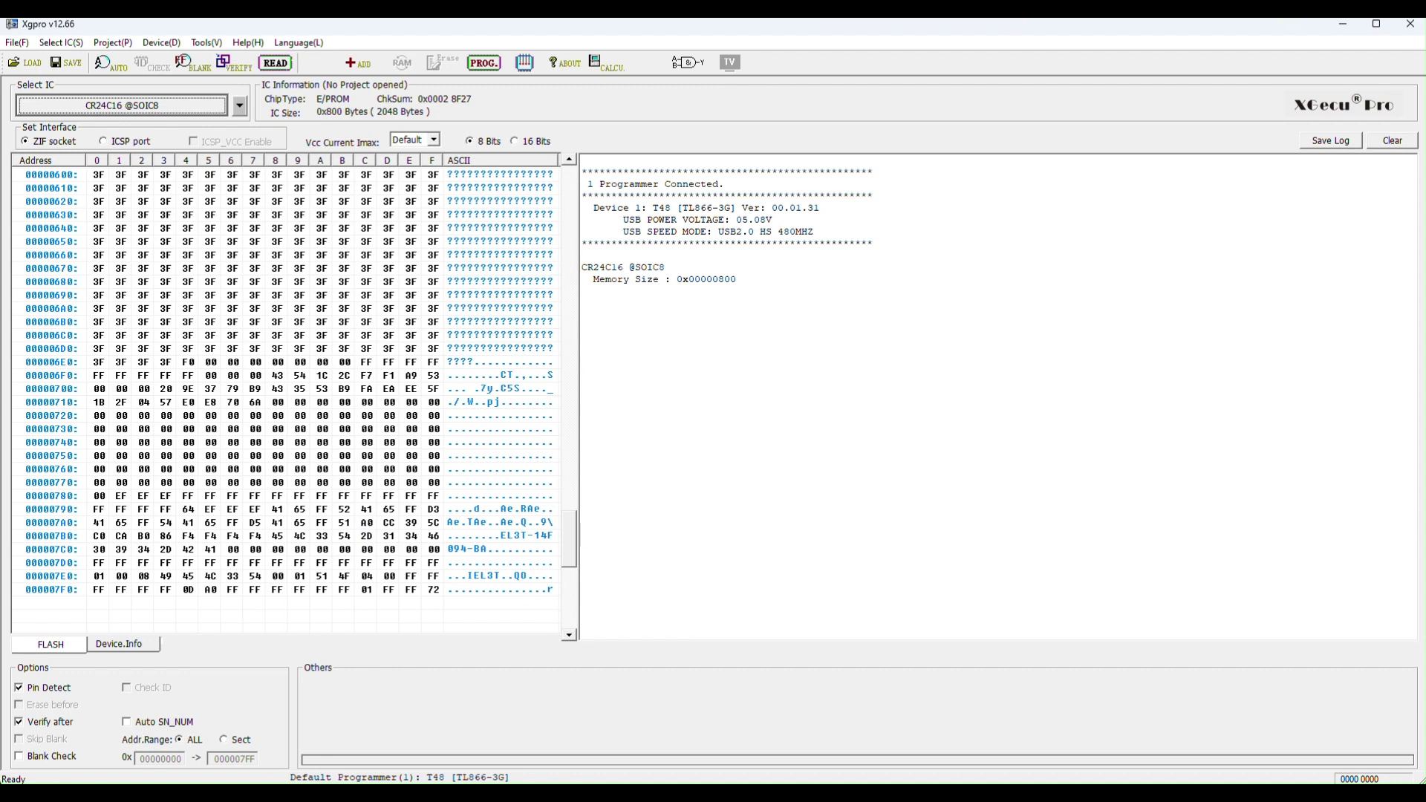
- Toggle the ModNewCluster dump off and back into HEX-Editor view in Notepad++
left_click(945, 725)
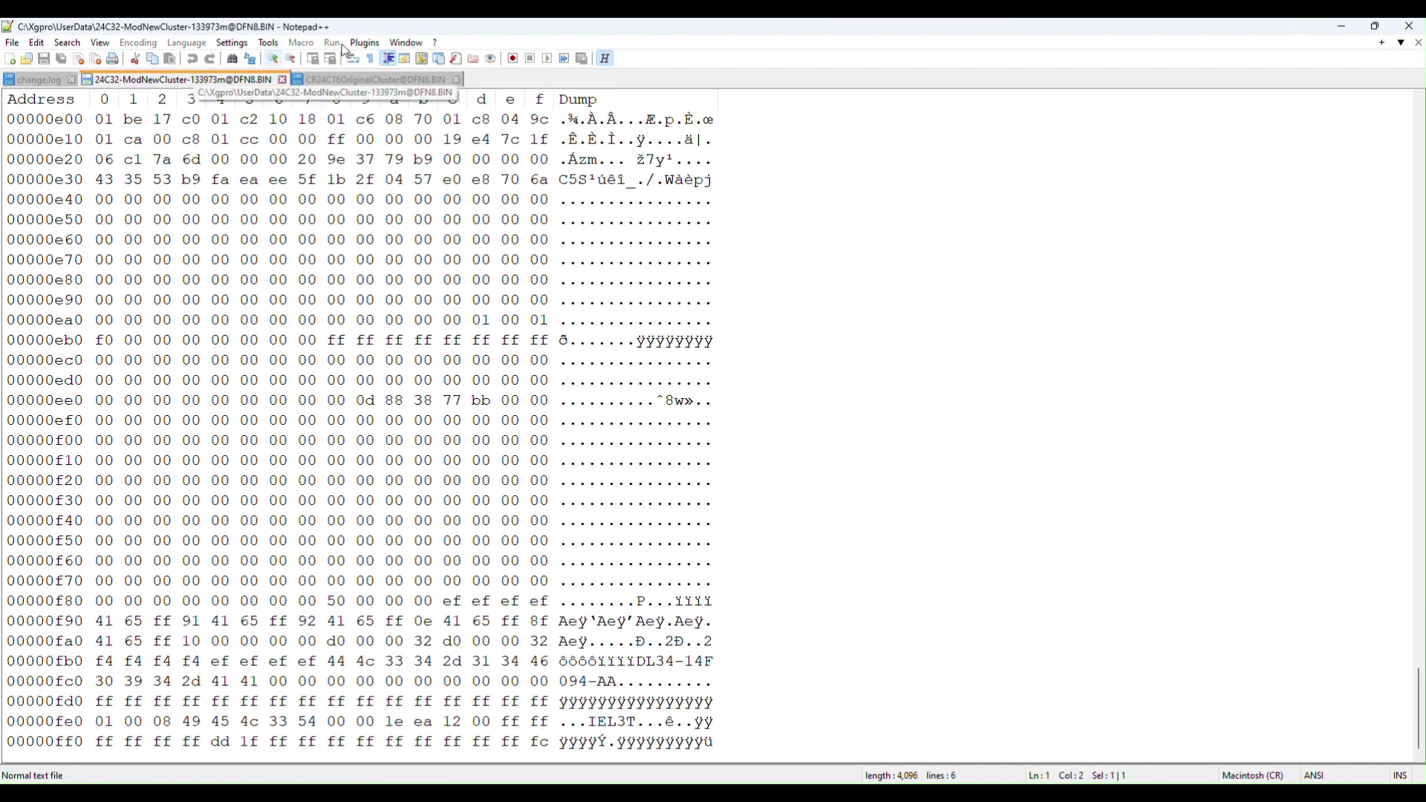
left_click(376, 47)
mouse_move(396, 60)
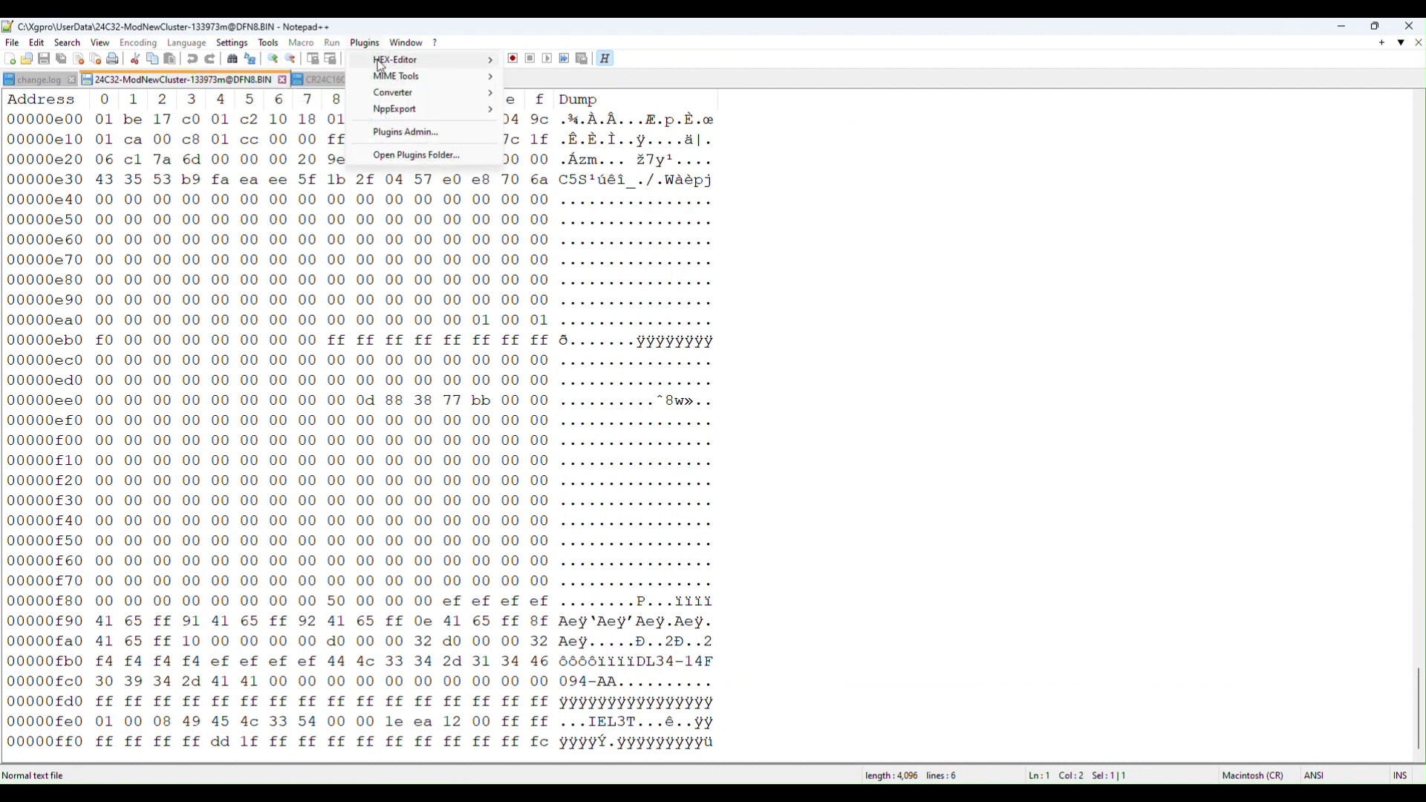
left_click(526, 59)
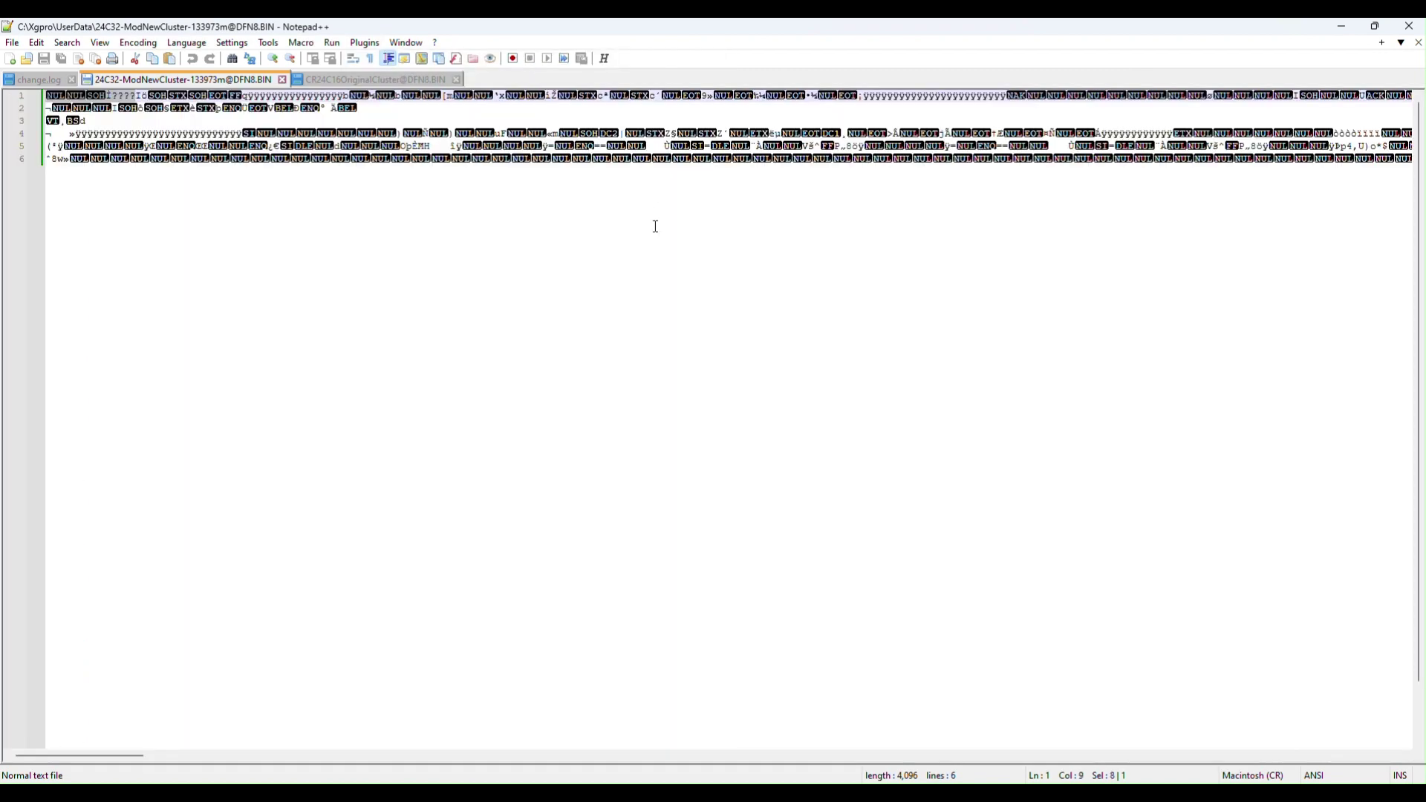
left_click(364, 42)
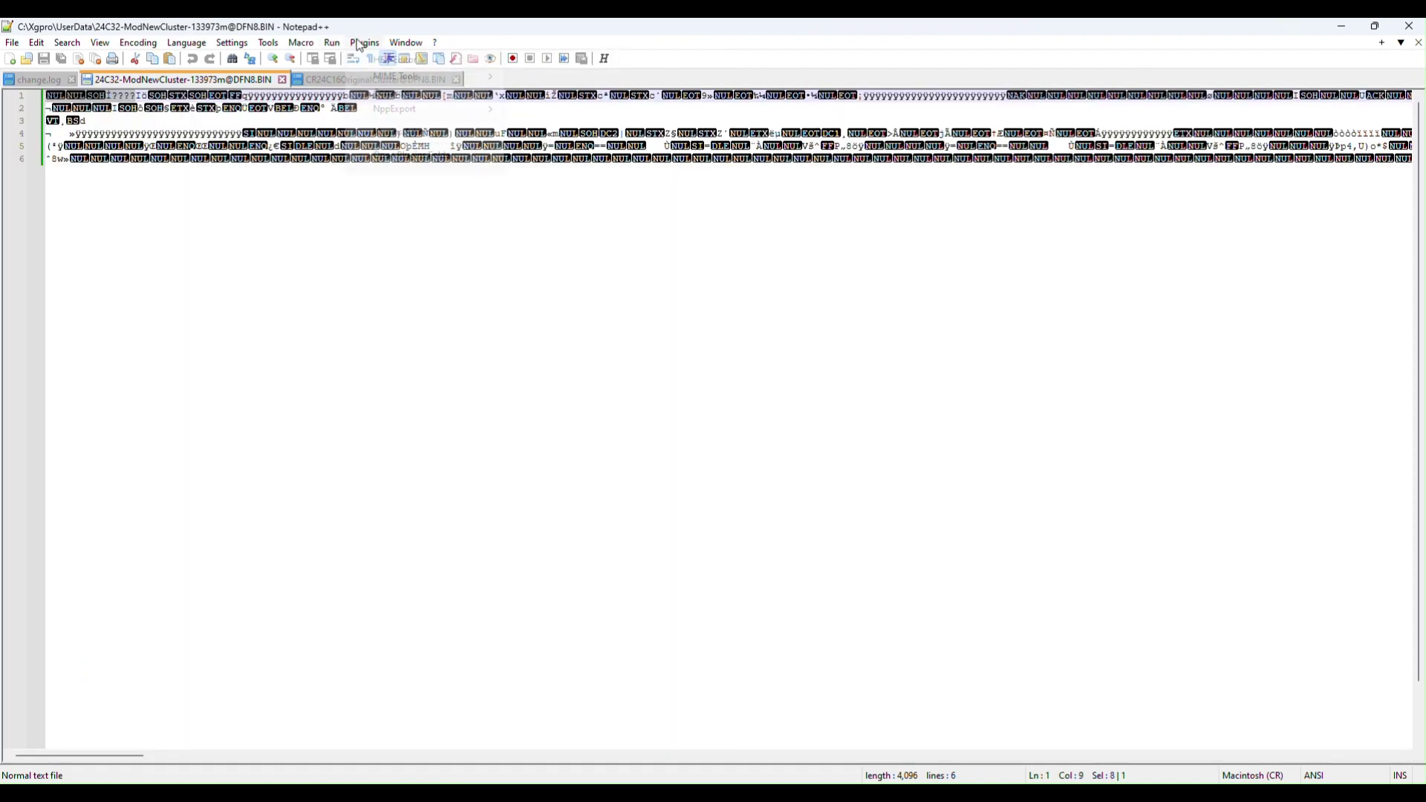
left_click(552, 65)
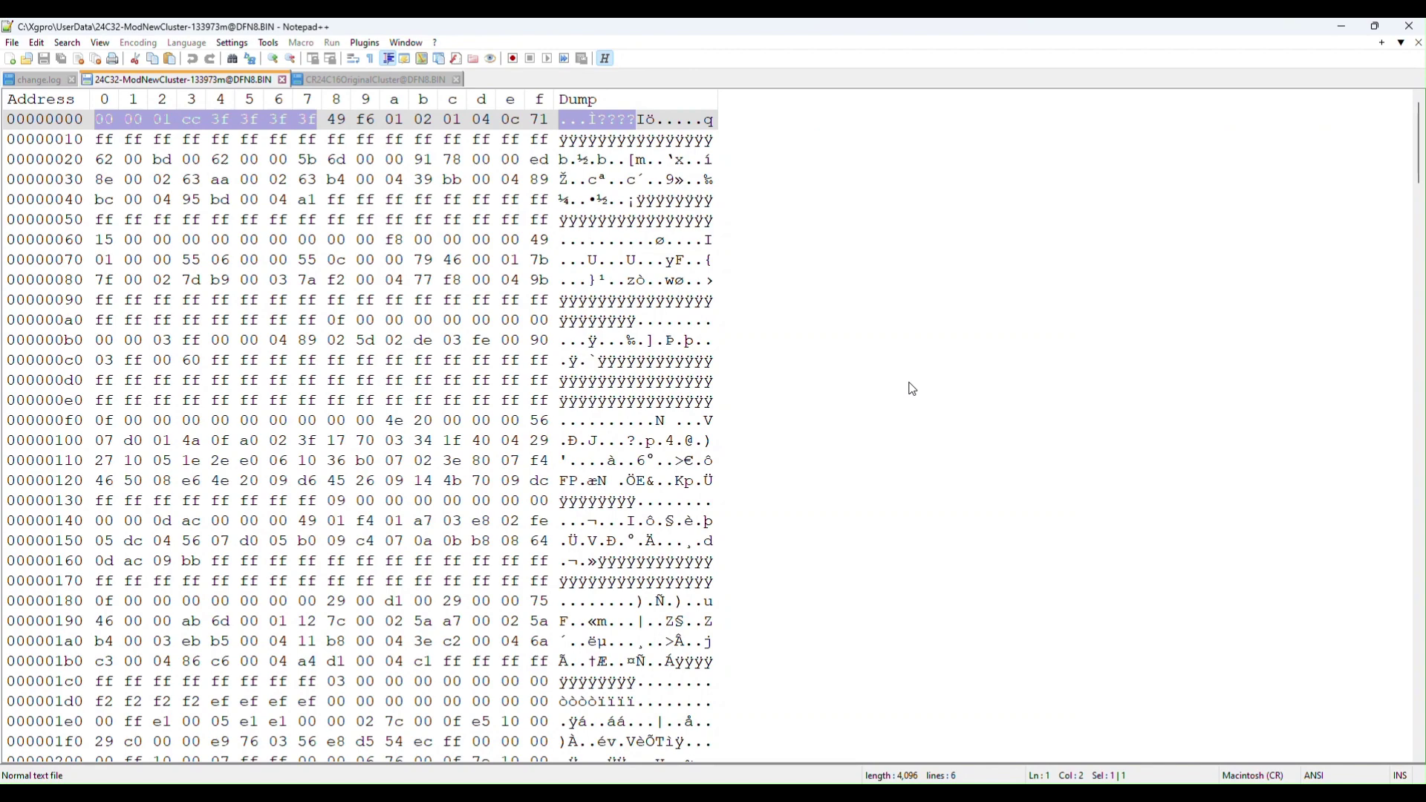
scroll(886, 497, "down", 3)
scroll(887, 498, "down", 10)
scroll(887, 497, "down", 20)
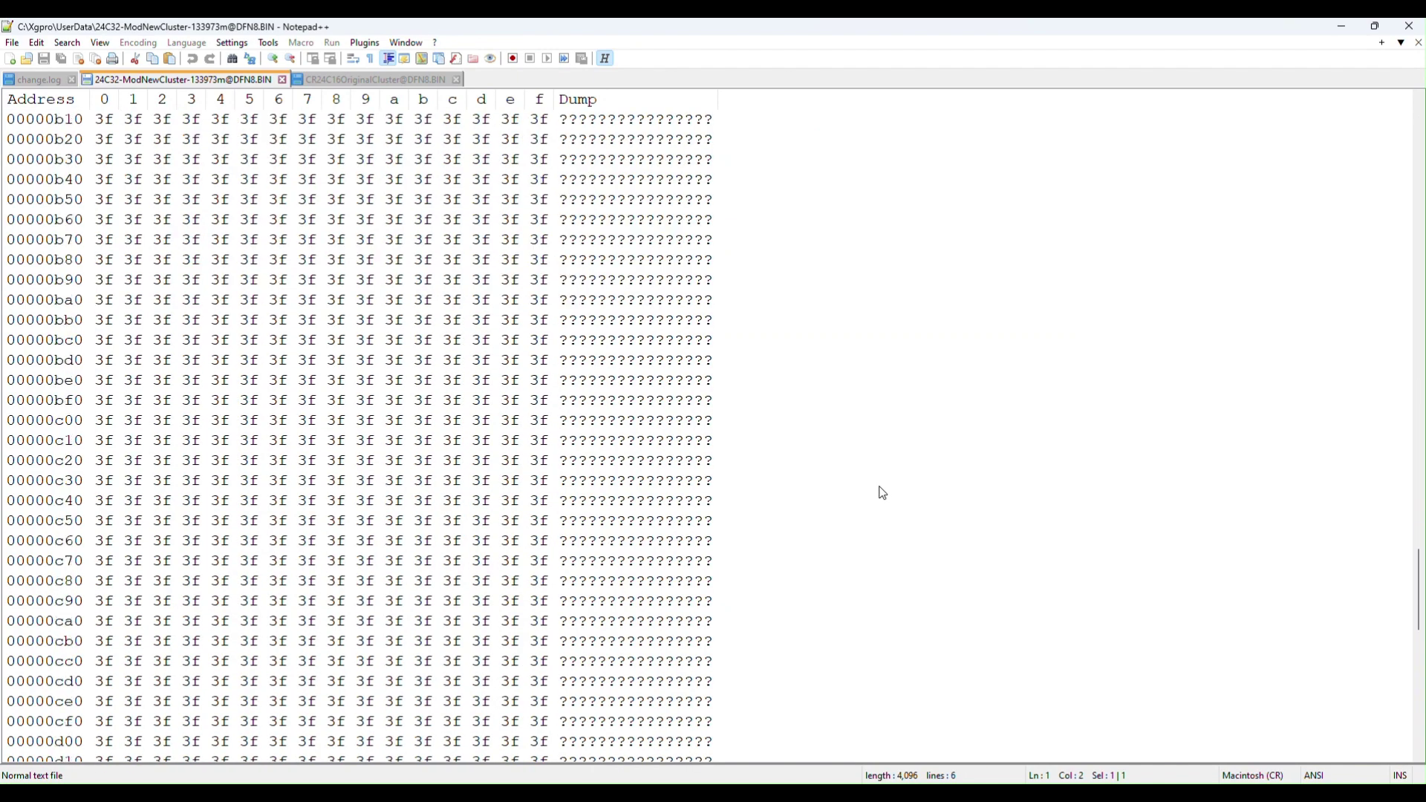
scroll(886, 498, "down", 20)
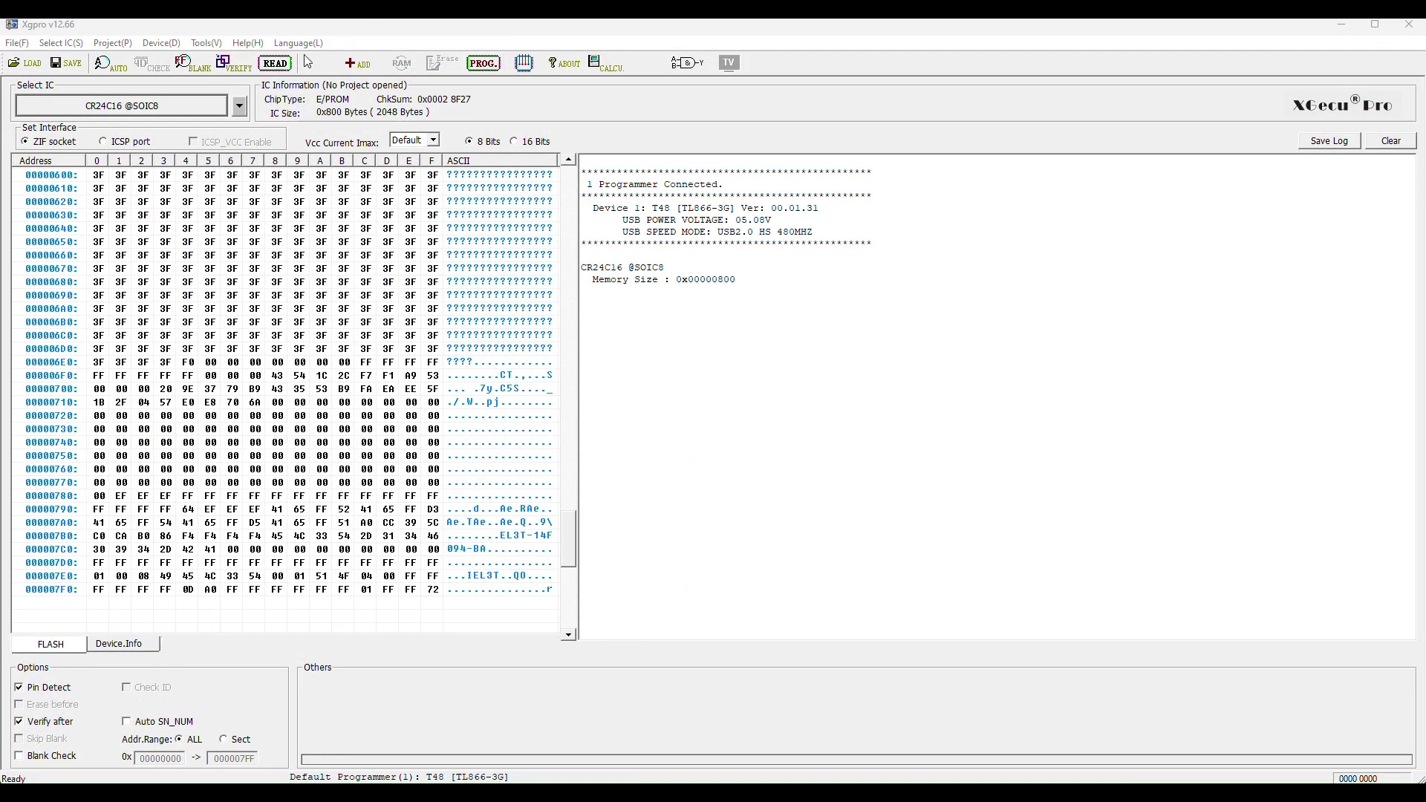
- Read the CR24C16 chip into the Xgpro buffer and close the read window
left_click(275, 64)
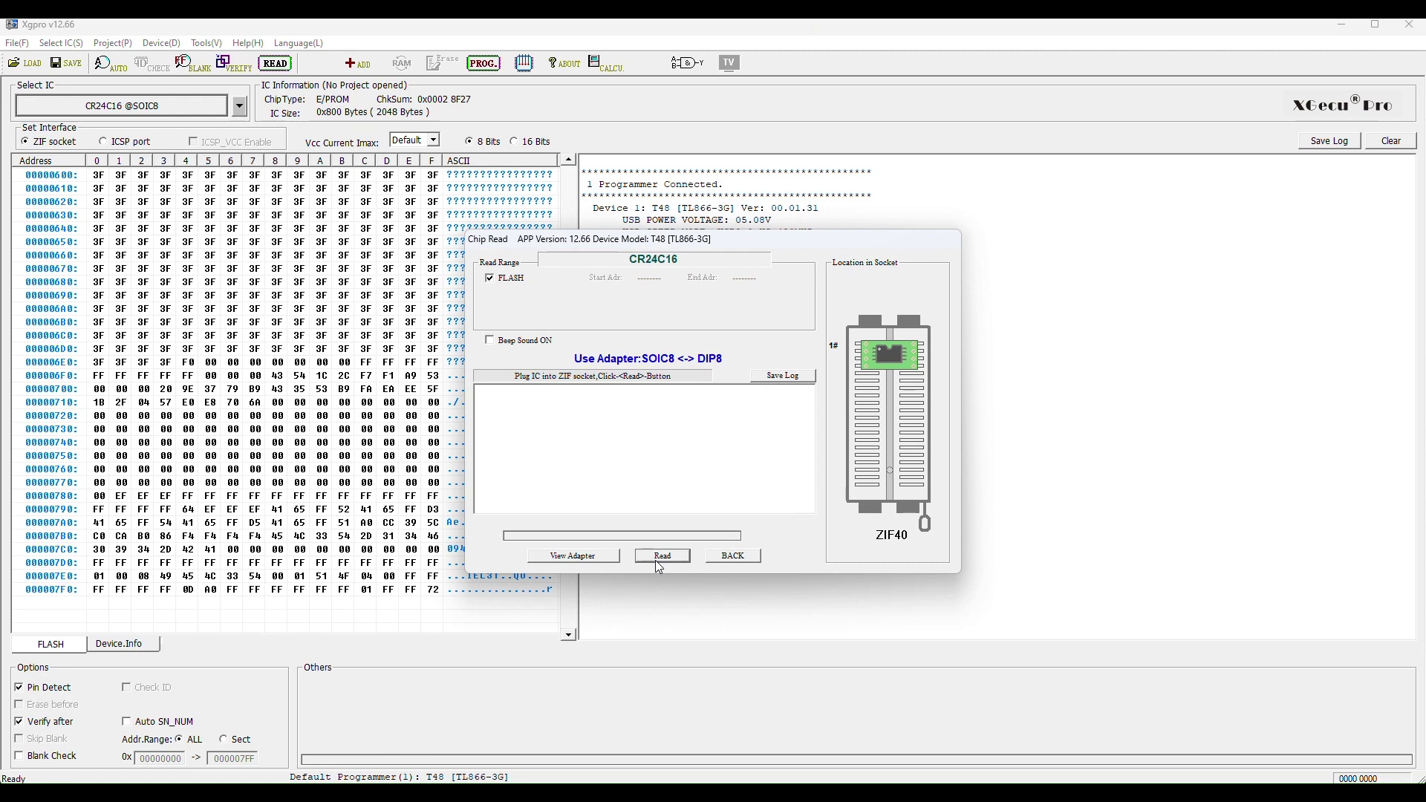
left_click(659, 558)
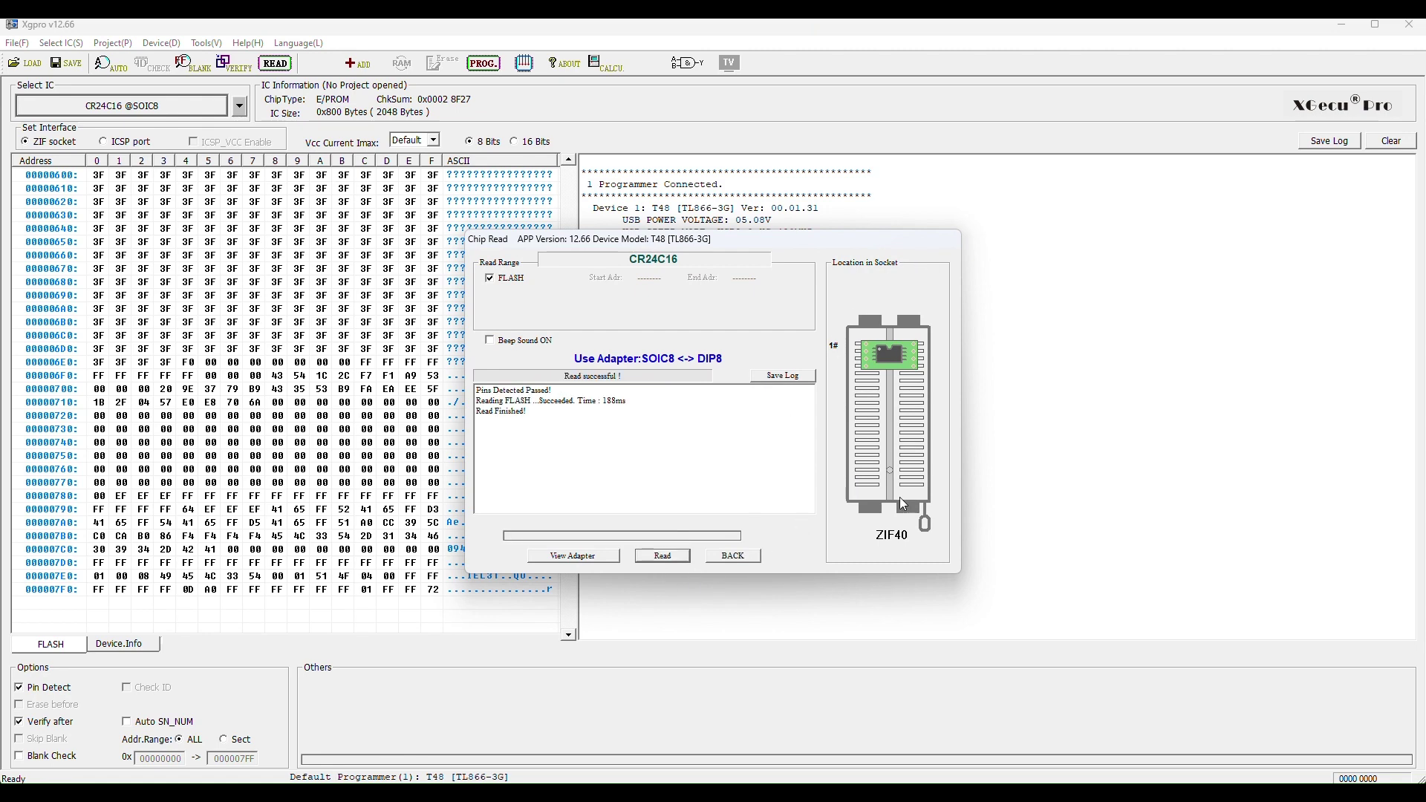
left_click(745, 556)
- Look over the program, save and load options, leaving each without applying anything
left_click(482, 64)
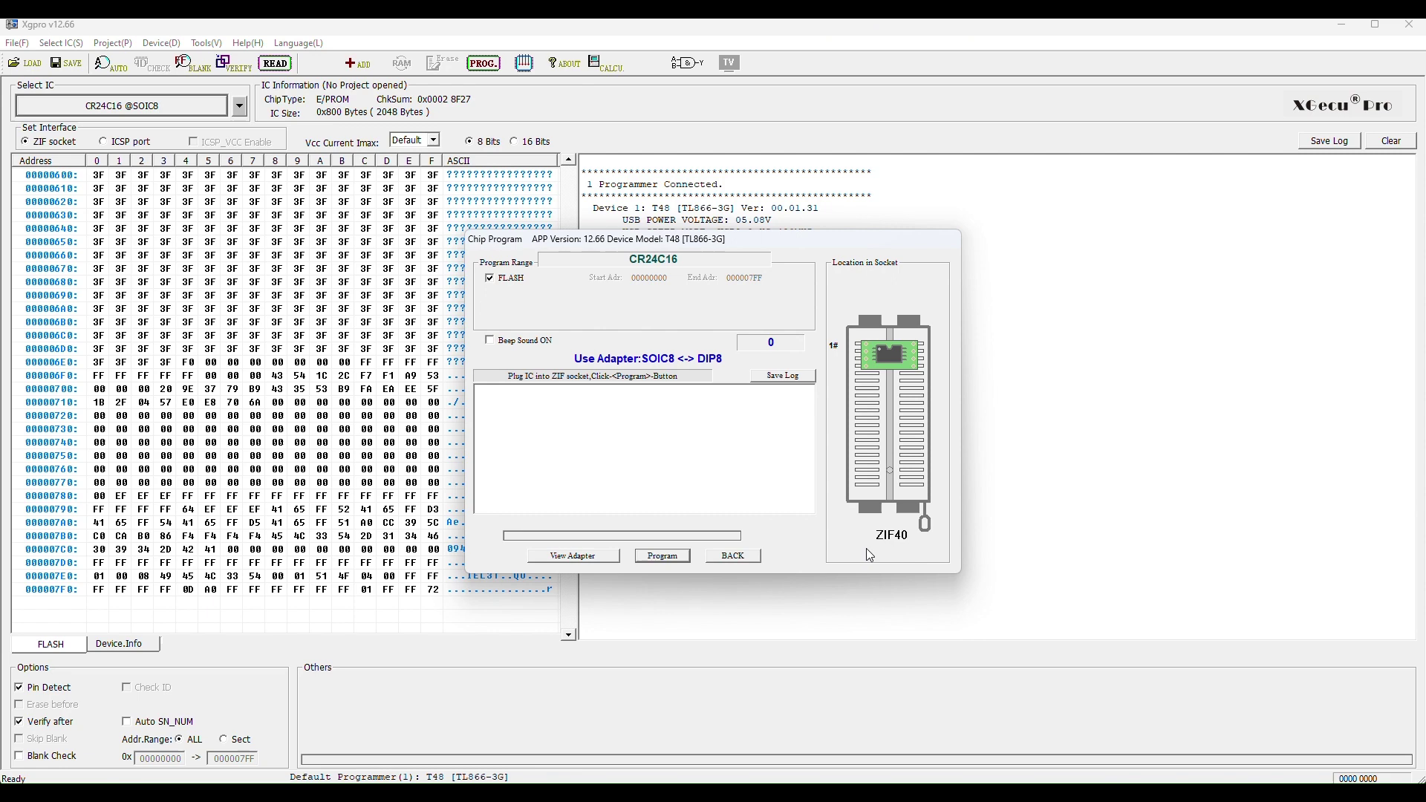
left_click(734, 555)
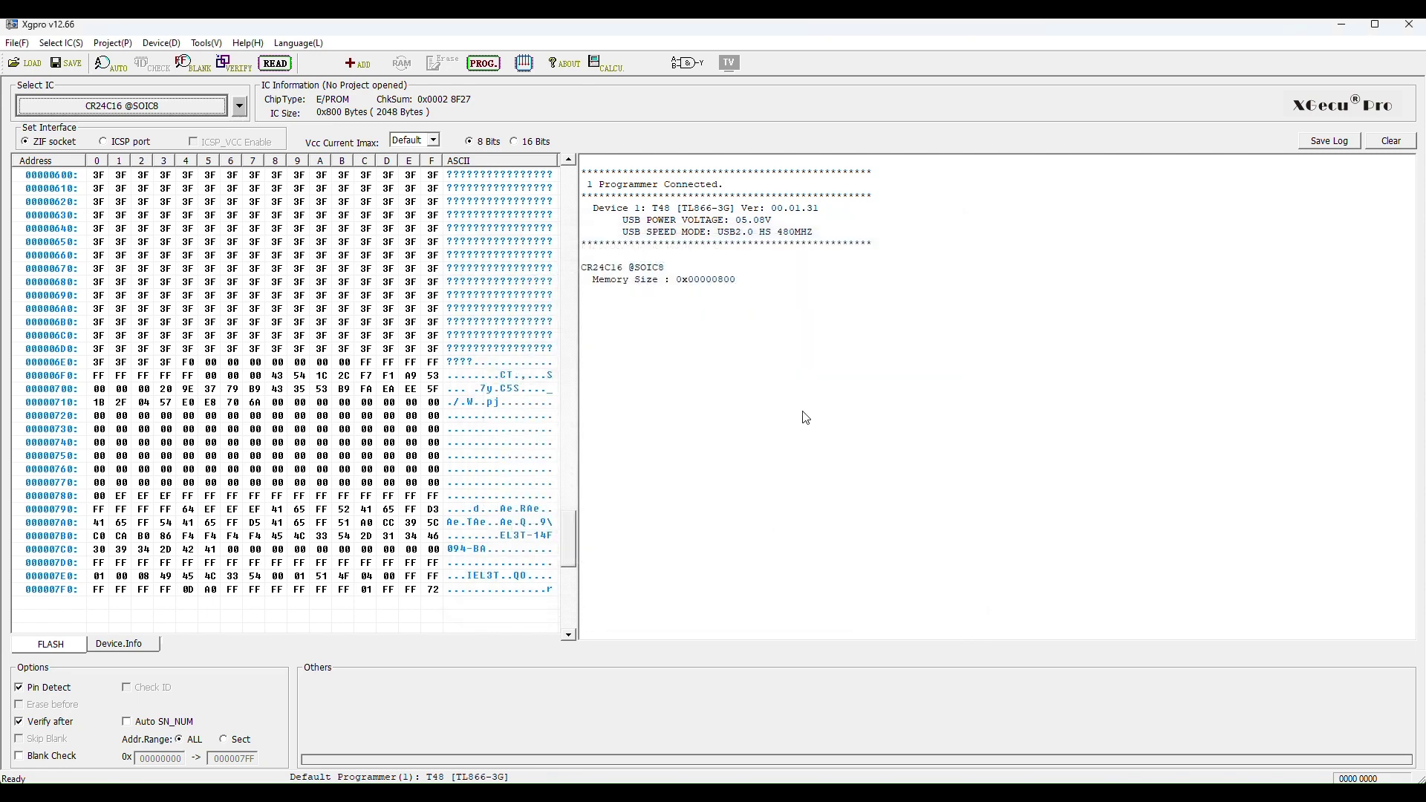
left_click(65, 64)
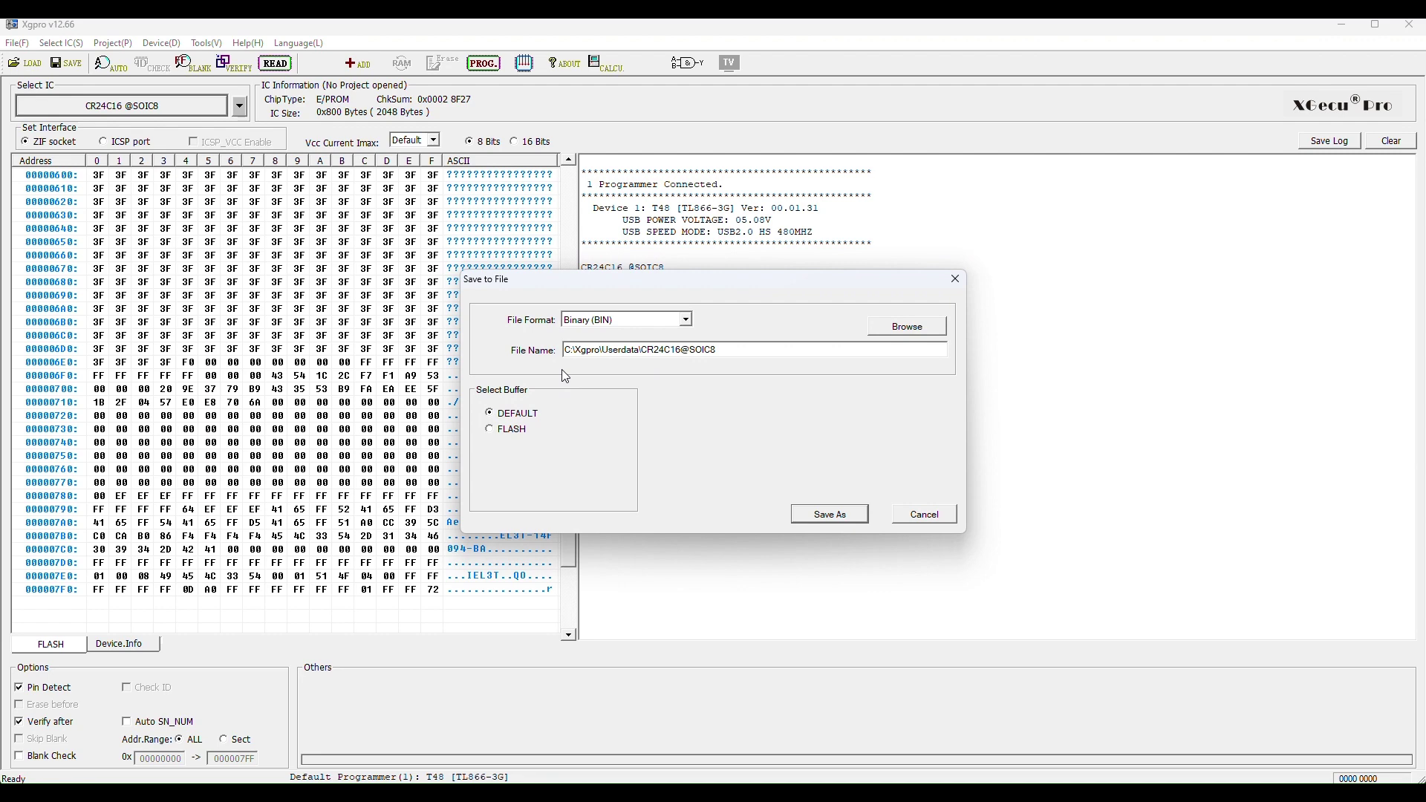
left_click(937, 515)
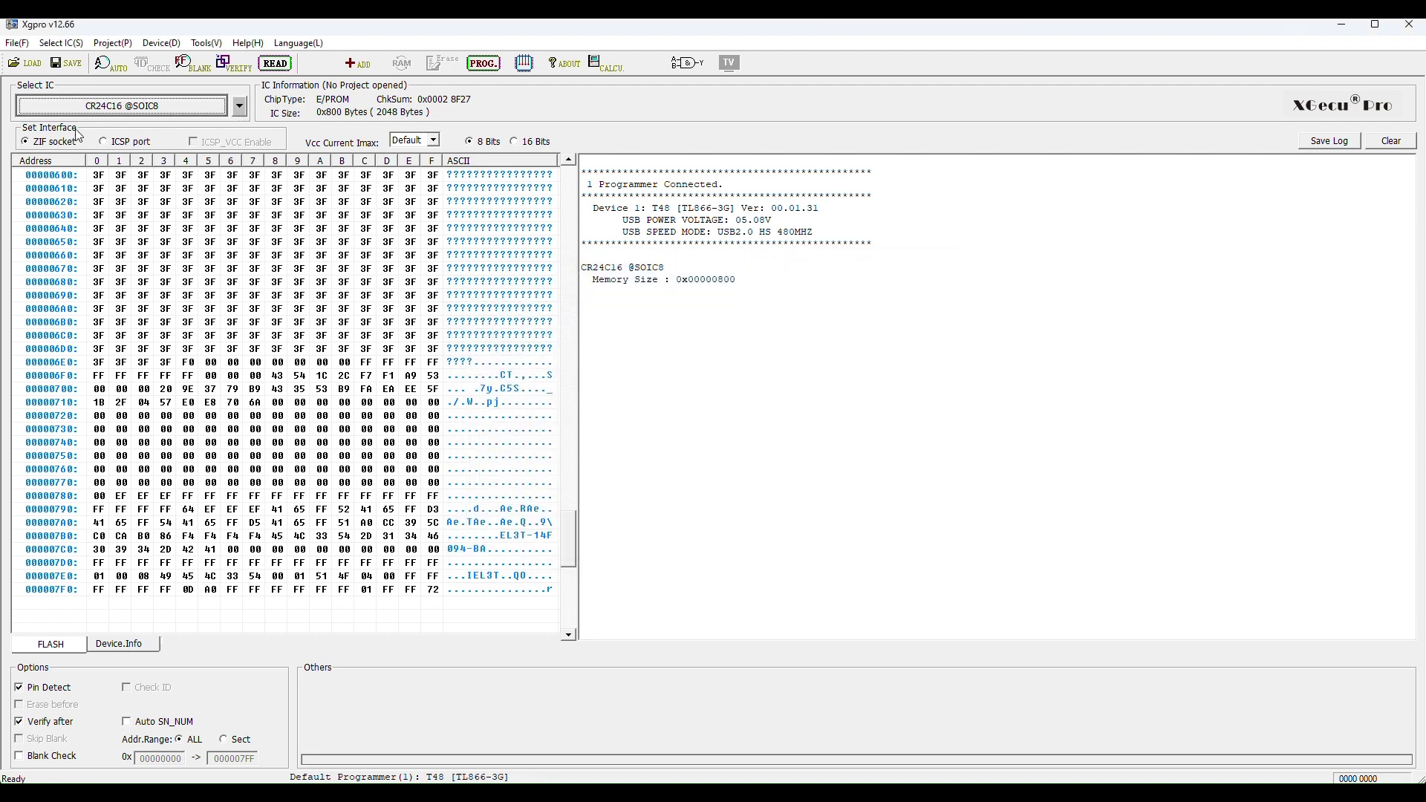
left_click(25, 64)
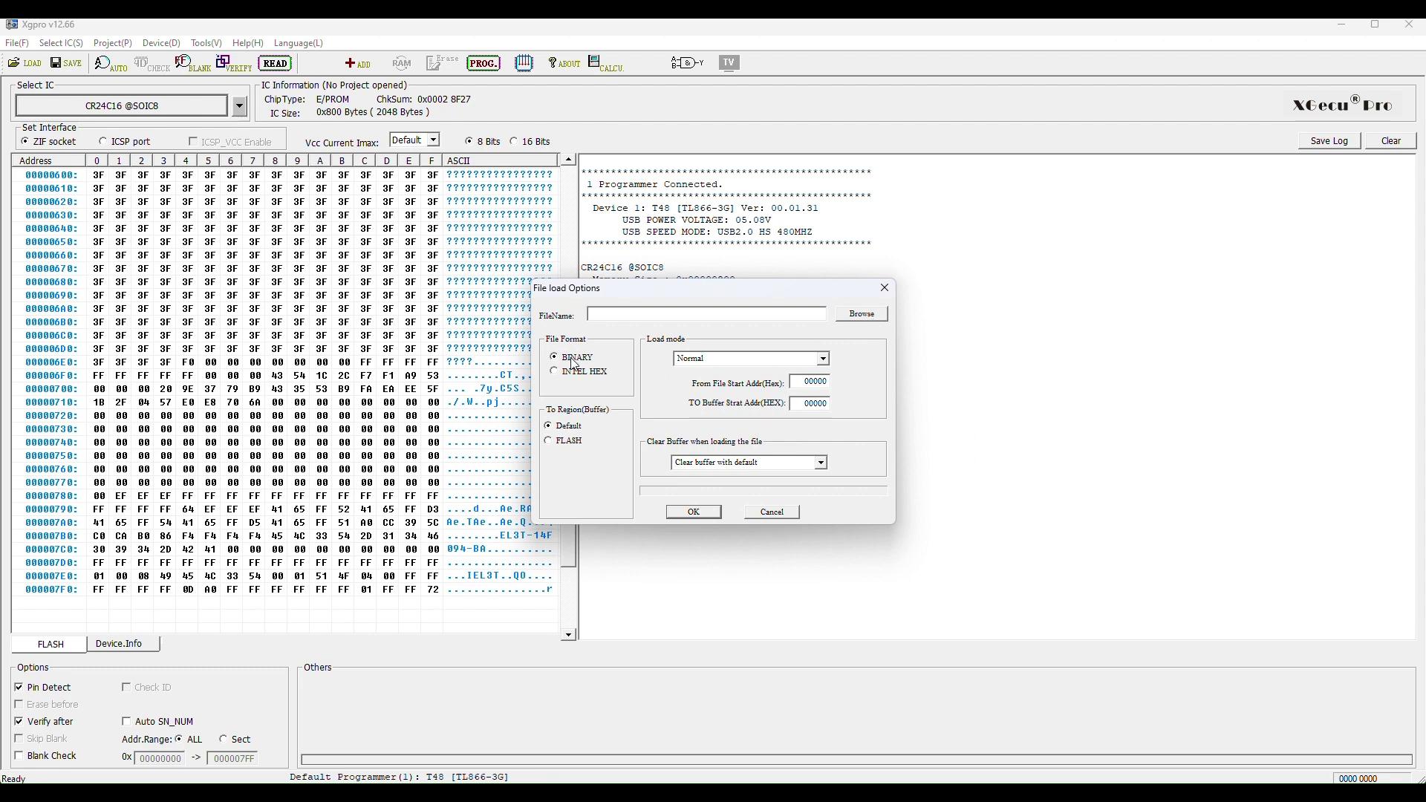
left_click(778, 516)
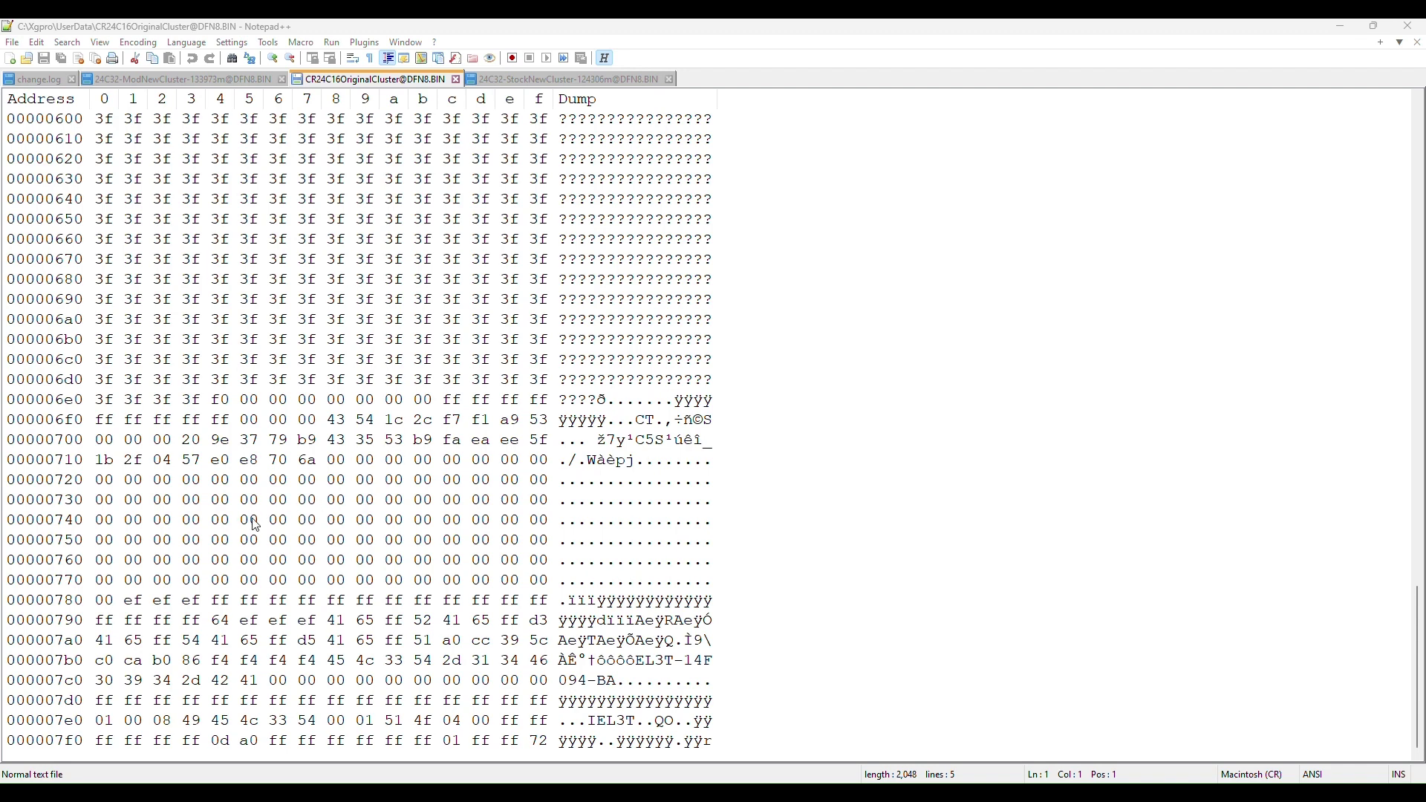
- Show the 4,096-byte stock new-cluster dump, filled with 3F bytes through 0xCD0
left_click(561, 80)
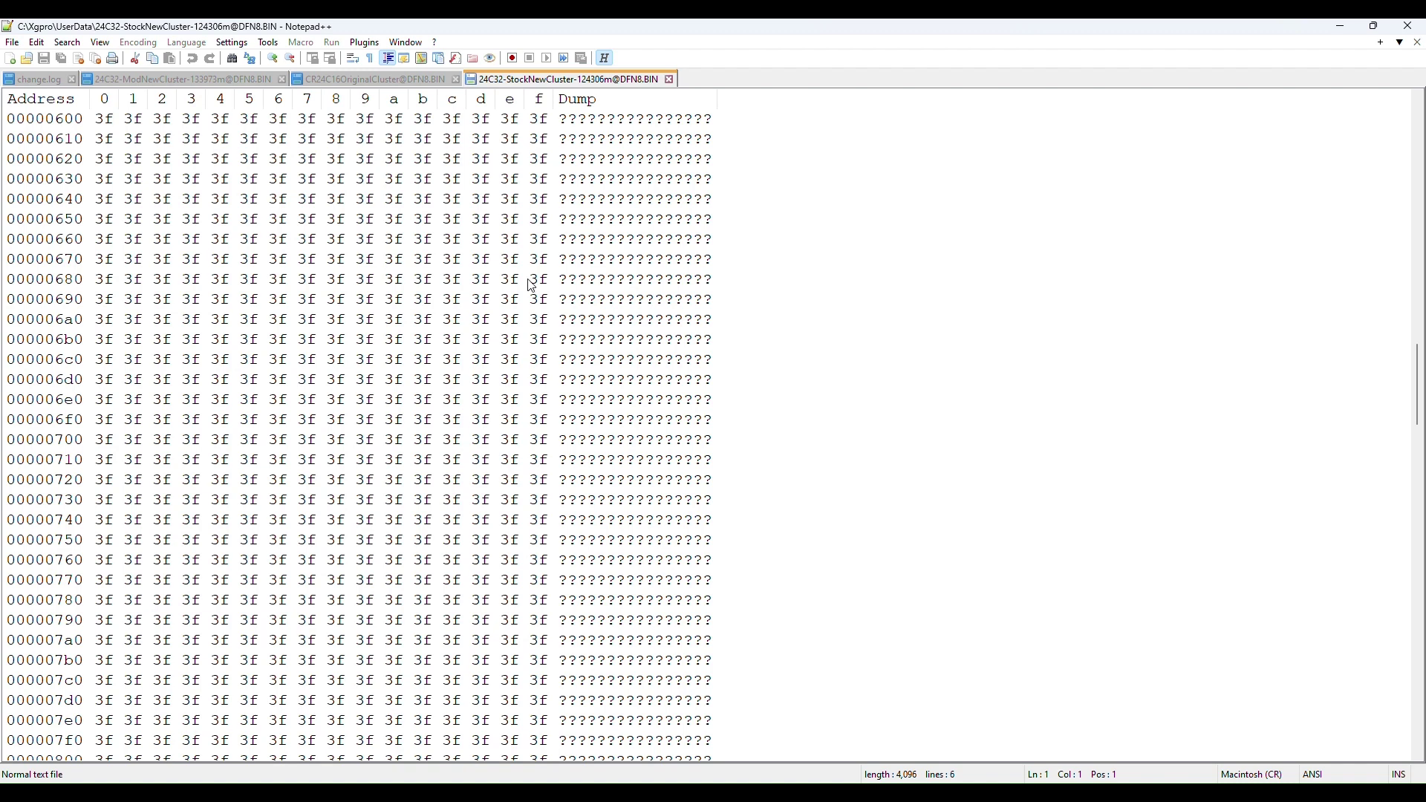
scroll(531, 284, "down", 1)
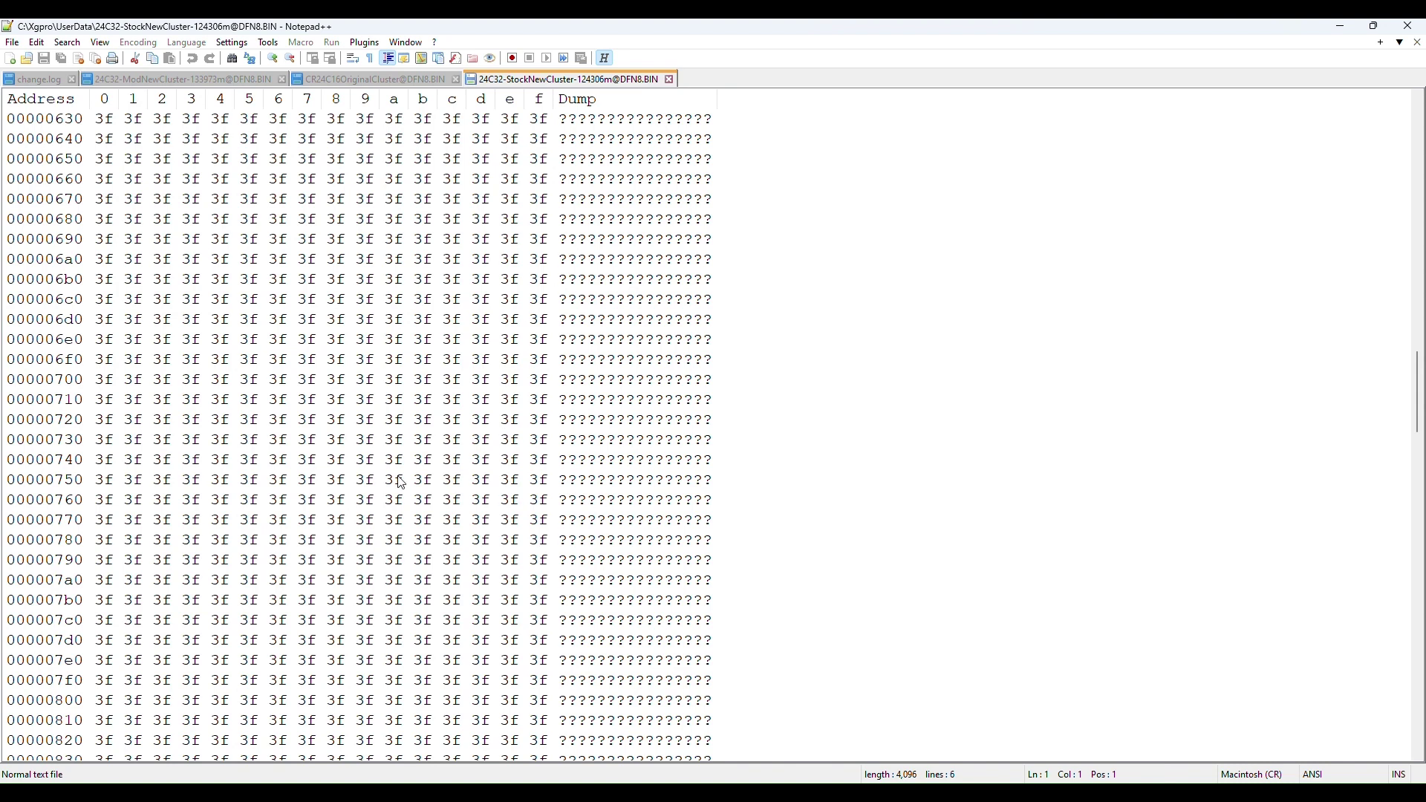
scroll(516, 549, "down", 5)
scroll(914, 512, "down", 10)
scroll(902, 514, "down", 8)
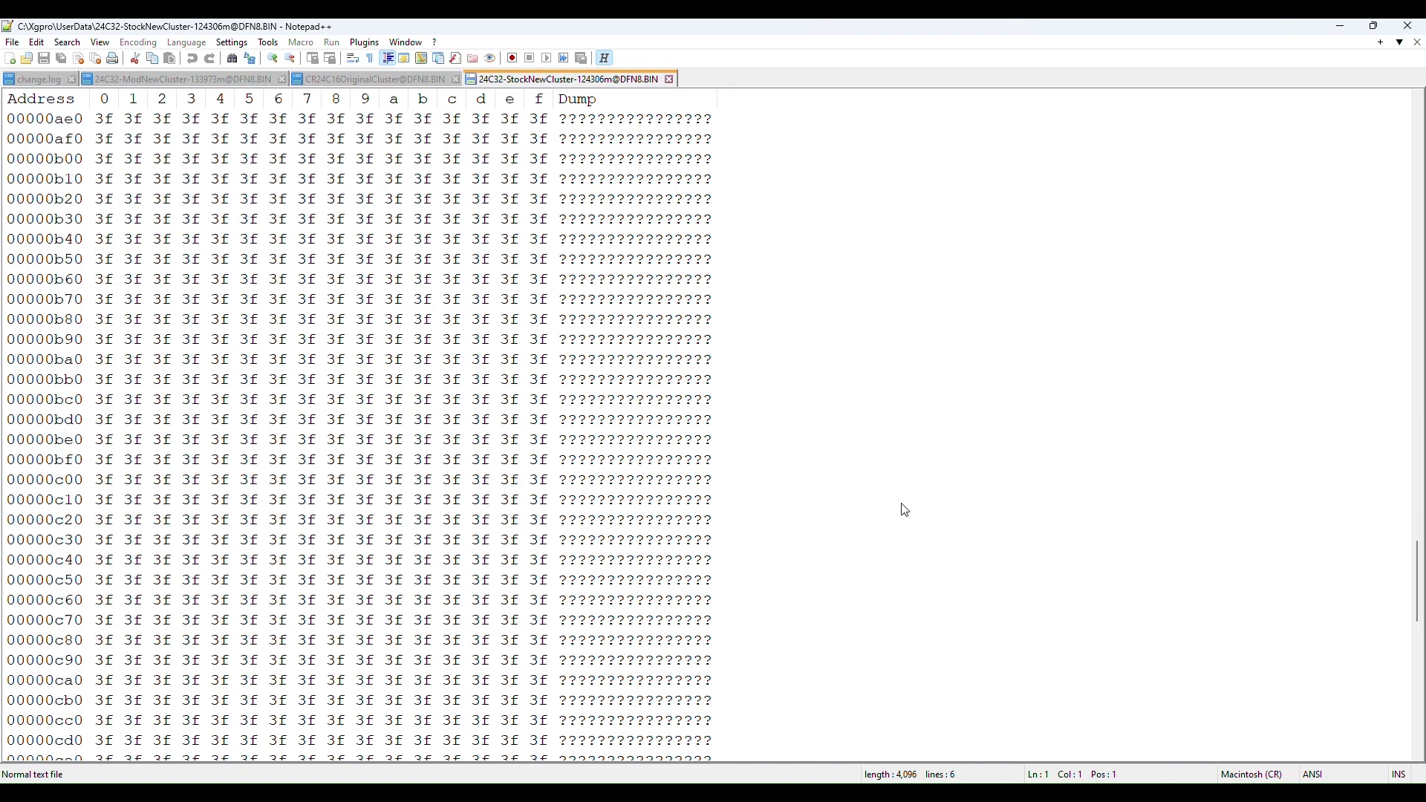
scroll(905, 510, "down", 15)
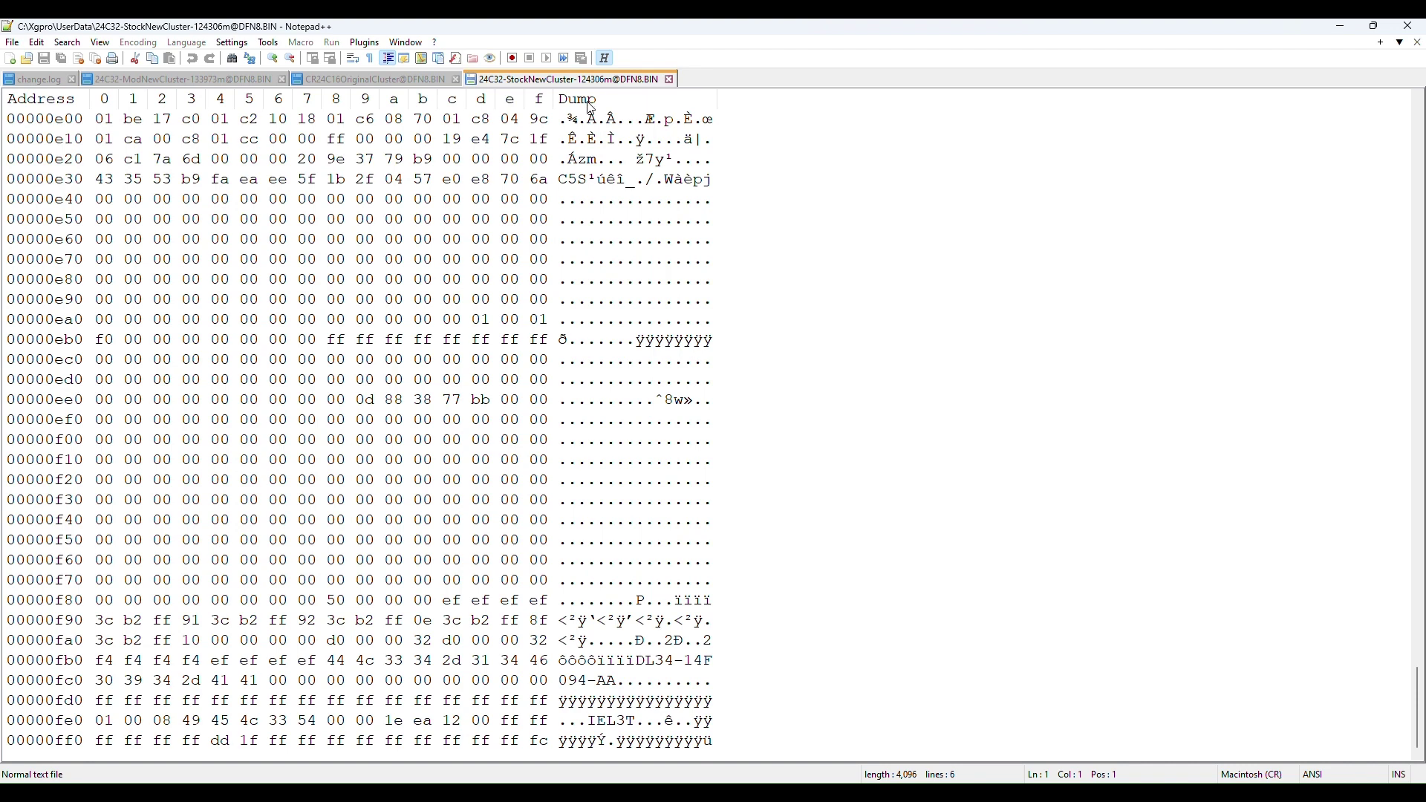
left_click(374, 81)
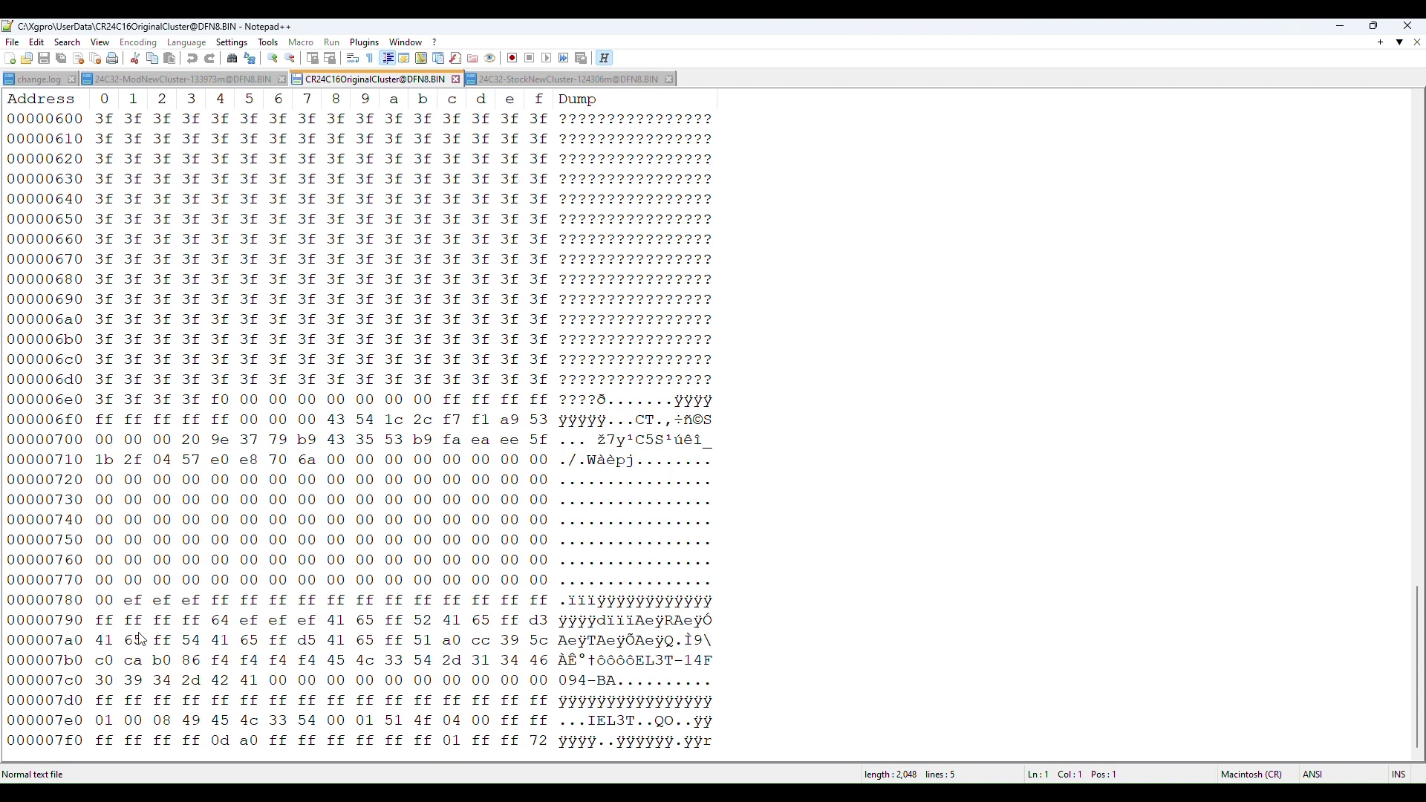
scroll(140, 638, "up", 6)
scroll(140, 638, "down", 6)
- Compare the stock dump's 3C B2 mileage bytes at F90–FA0 with the modified dump's 41 65
left_click(524, 84)
scroll(168, 608, "down", 8)
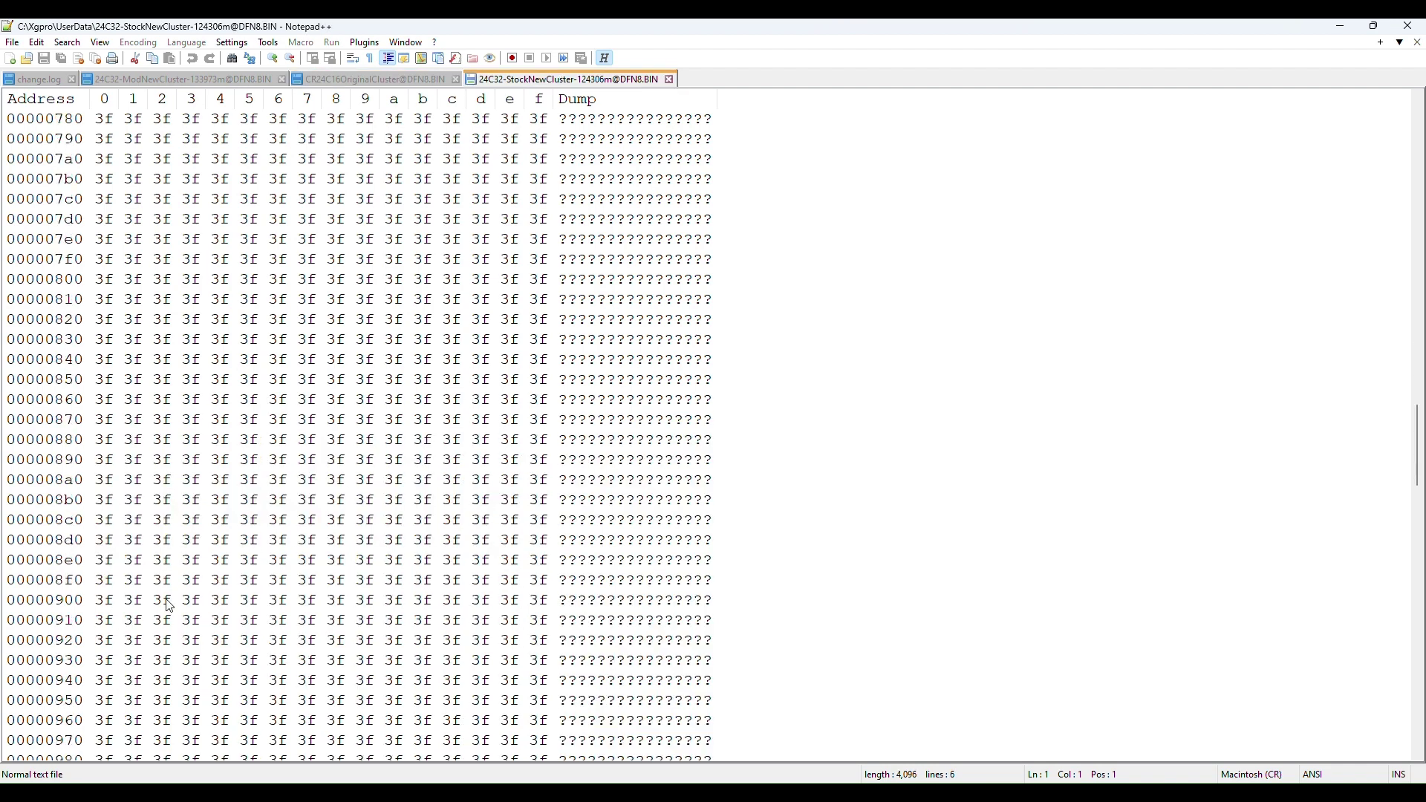
scroll(168, 608, "down", 9)
scroll(169, 608, "down", 5)
scroll(168, 608, "down", 10)
scroll(169, 608, "down", 4)
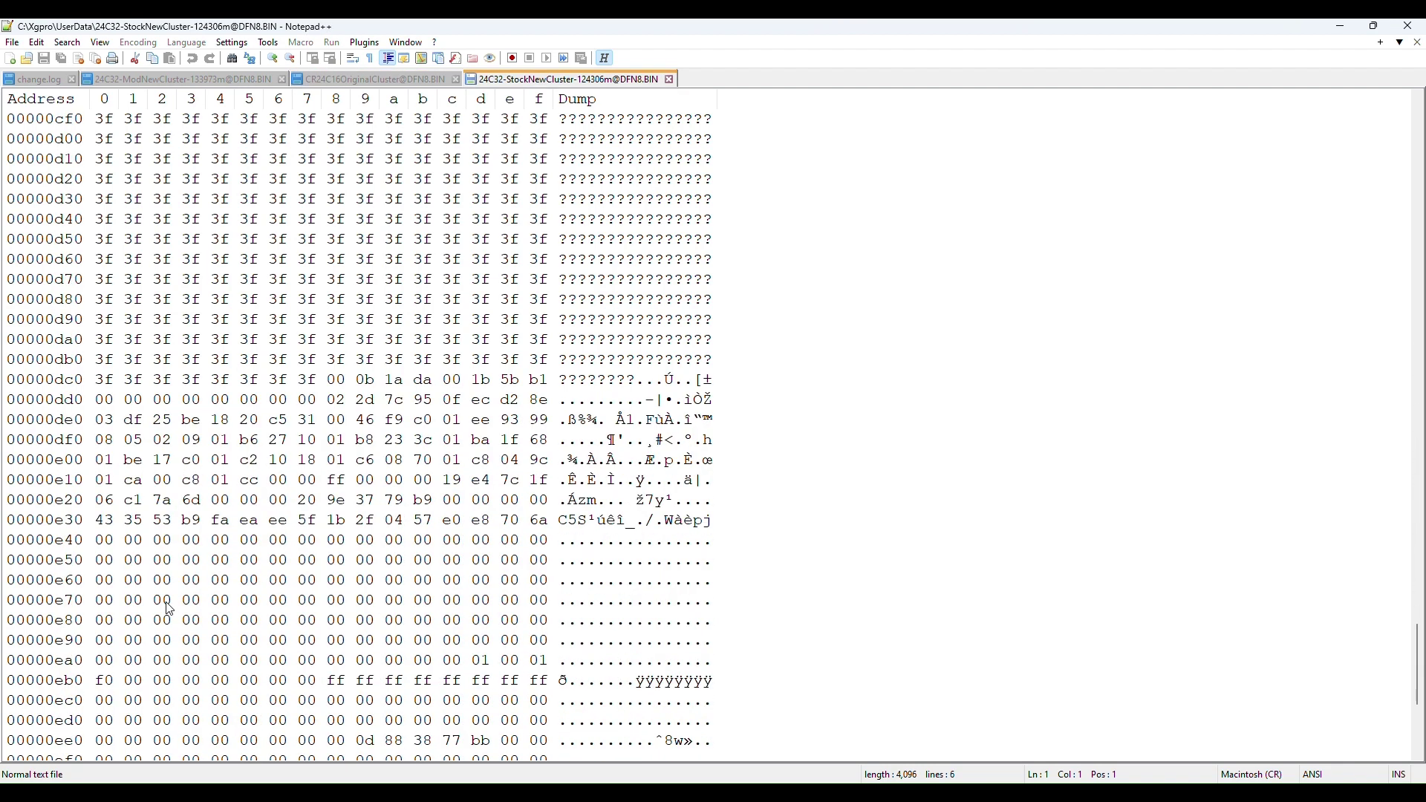
scroll(168, 608, "down", 1)
scroll(98, 613, "down", 4)
scroll(99, 613, "down", 1)
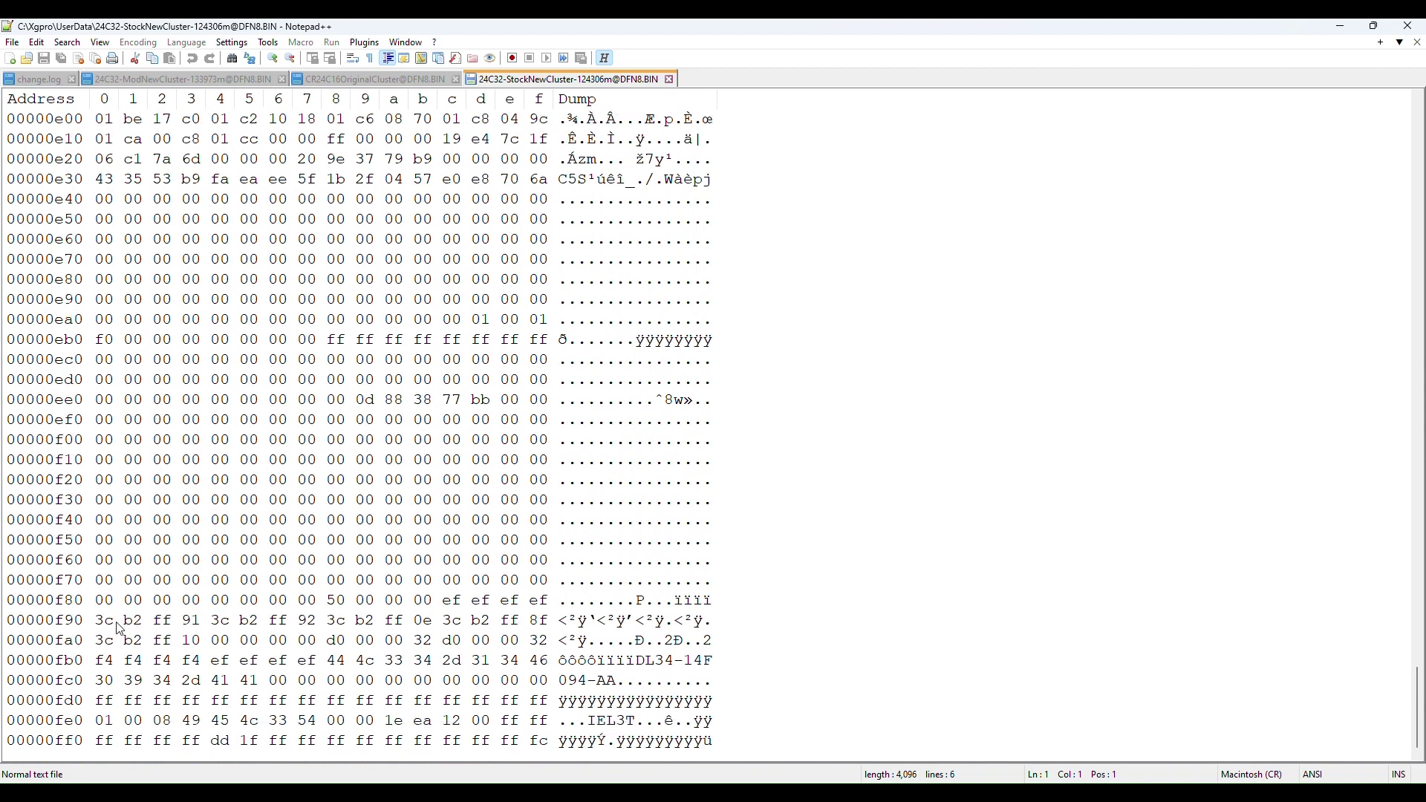
left_click(203, 81)
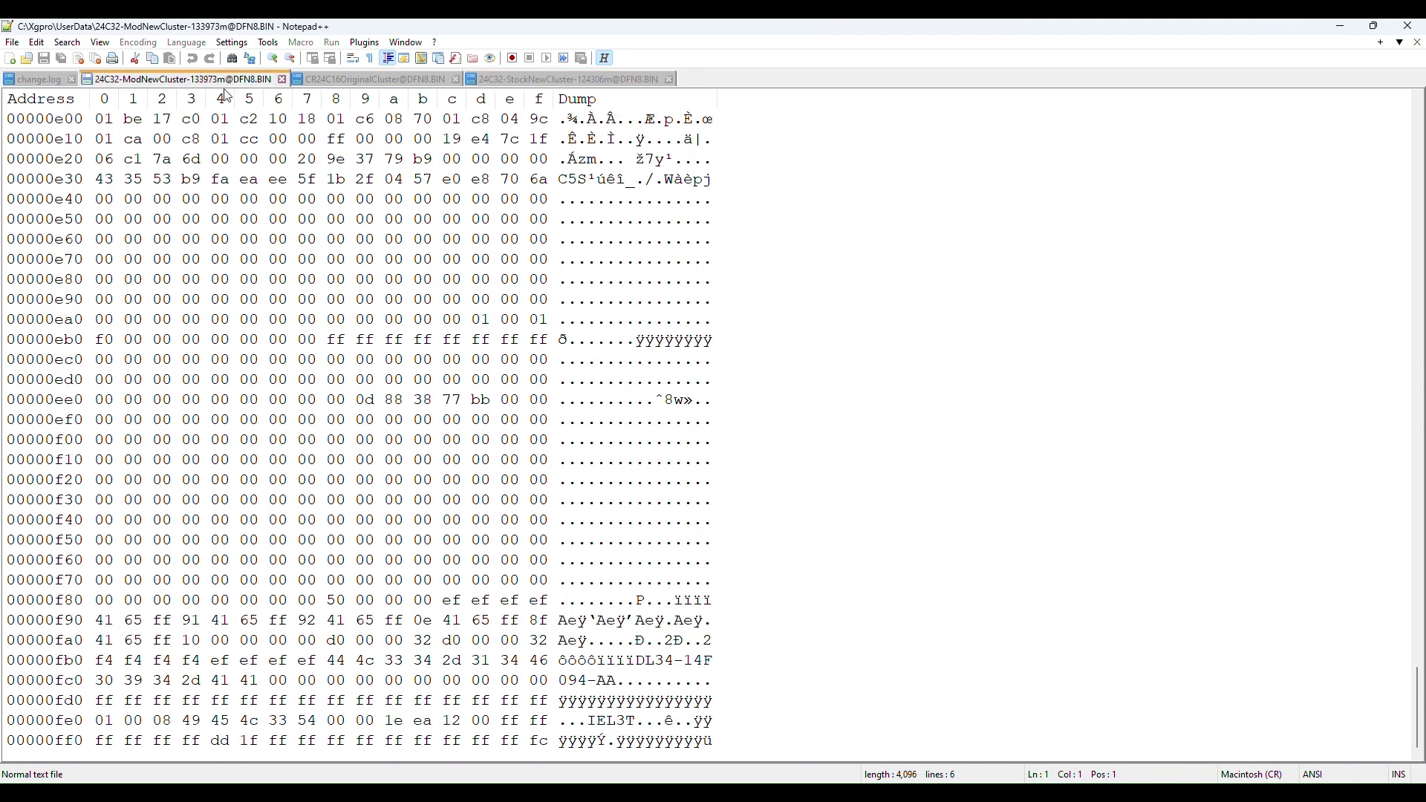